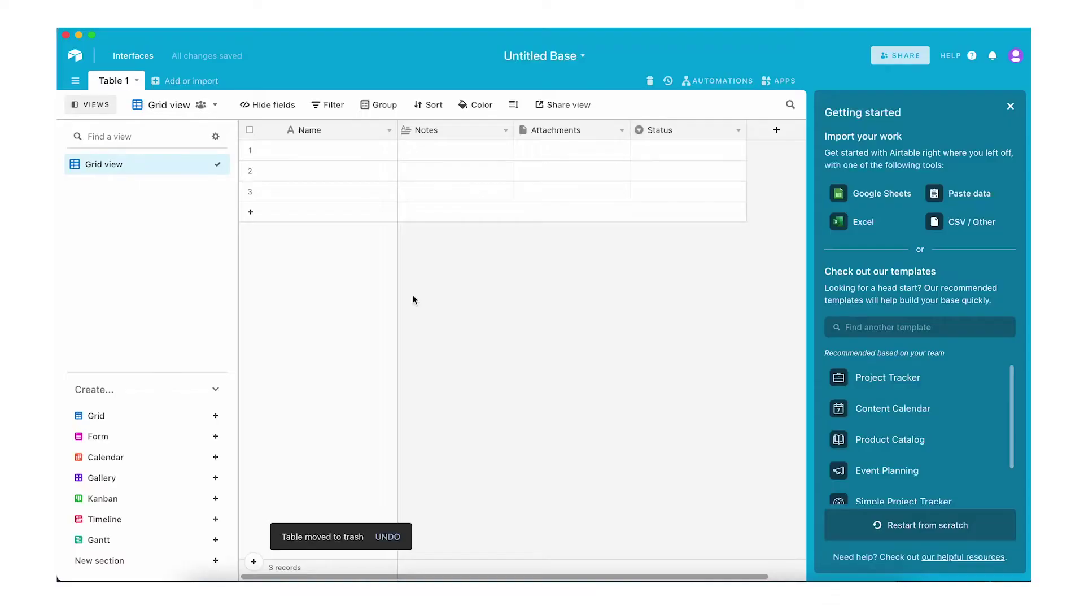
- Fill the first record with the name "This video" and the note "Is the best Airtable Review", and widen the Notes column
{"action": "left_click", "coordinate": [329, 157]}
{"action": "left_click", "coordinate": [328, 152]}
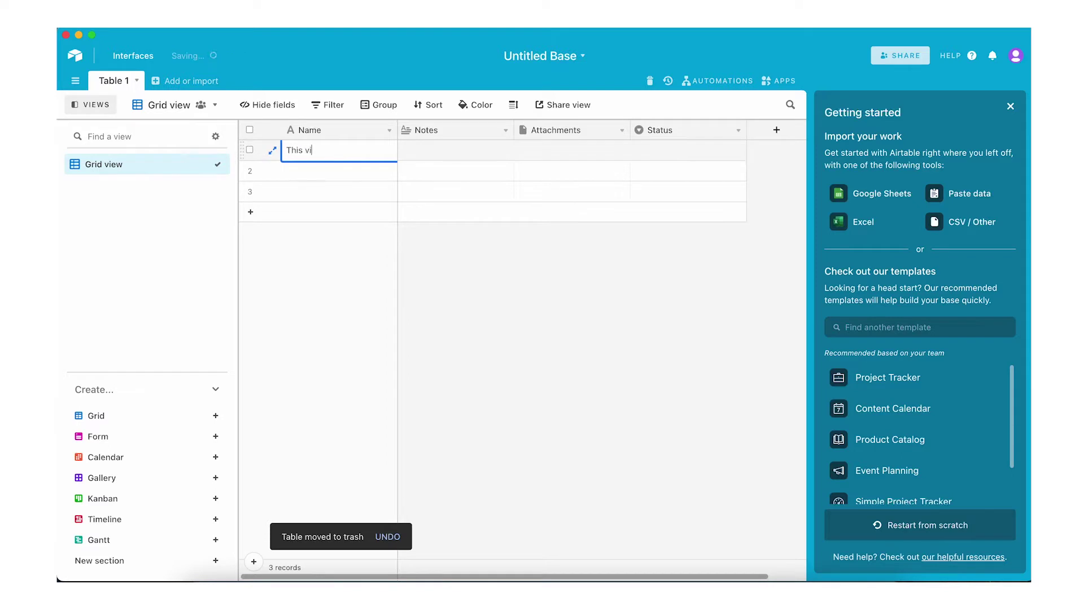
{"action": "left_click", "coordinate": [448, 149]}
{"action": "left_click", "coordinate": [449, 149]}
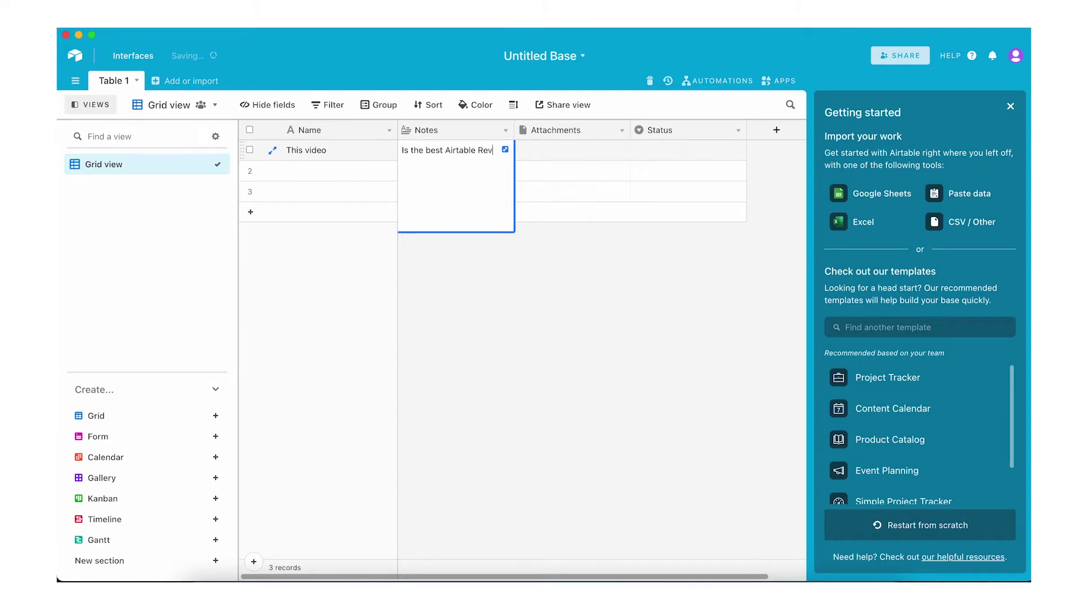
{"action": "left_click", "coordinate": [538, 301]}
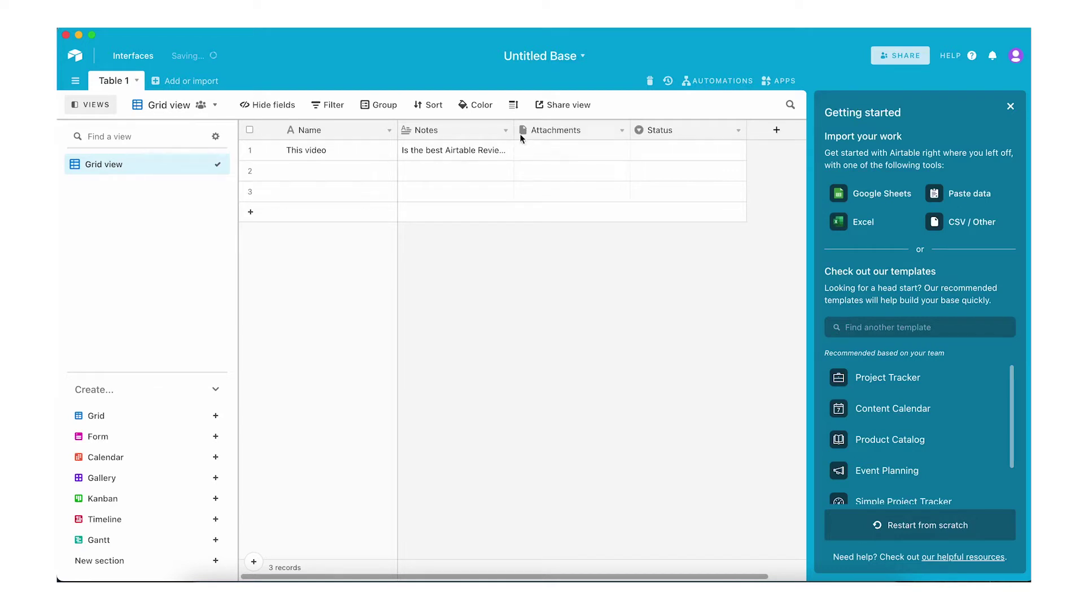
{"action": "left_click_drag", "start_coordinate": [514, 133], "coordinate": [566, 133]}
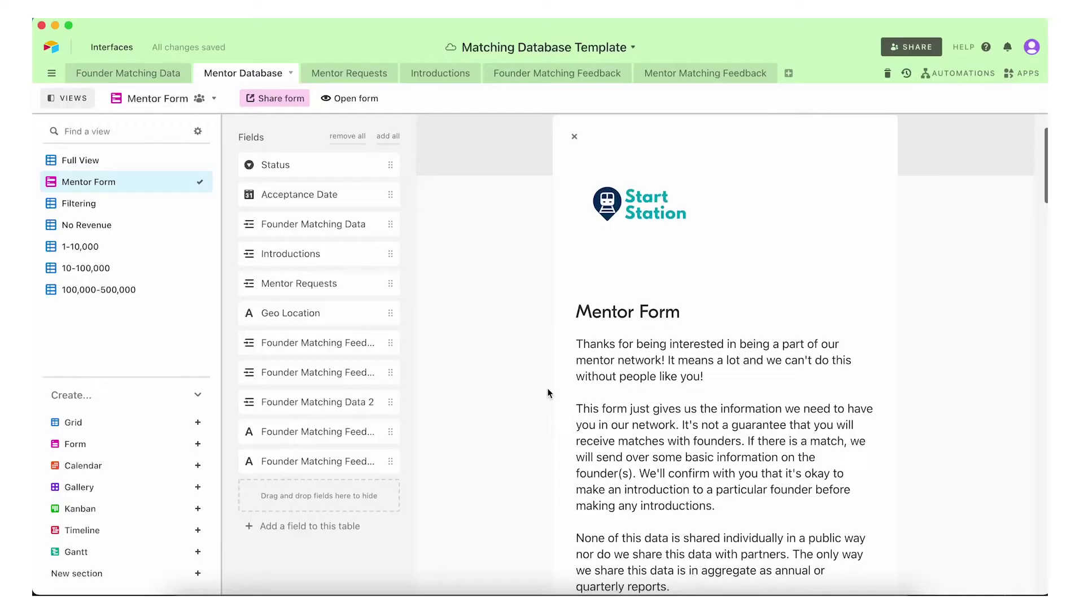
- Review the introductory text and questions of the Mentor Form and the Mentor Matching Form
{"action": "scroll", "coordinate": [547, 388], "scroll_direction": "down", "scroll_amount": 4}
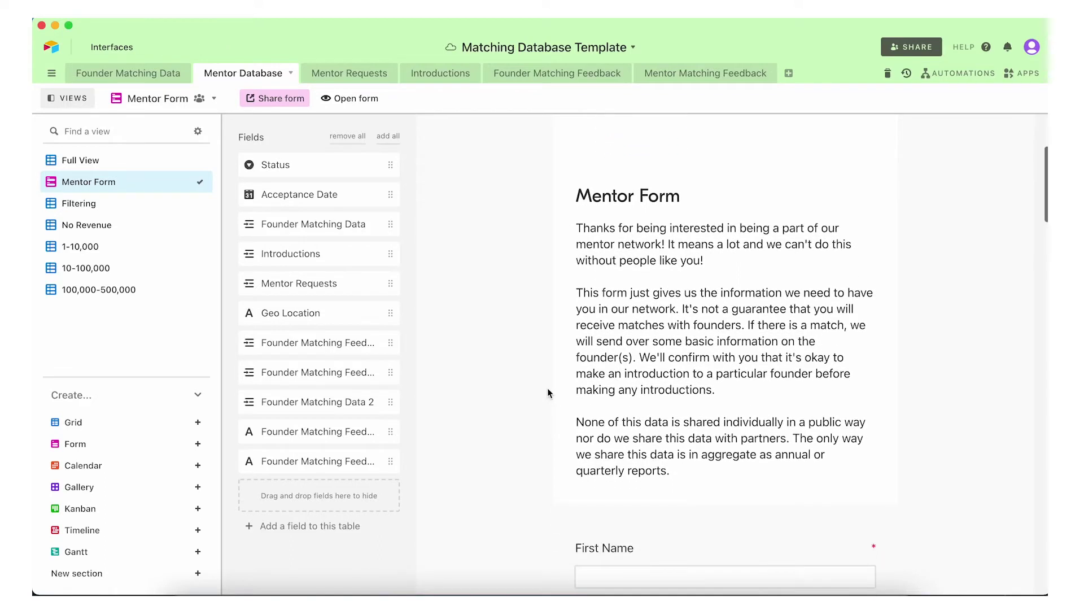
{"action": "scroll", "coordinate": [520, 428], "scroll_direction": "down", "scroll_amount": 8}
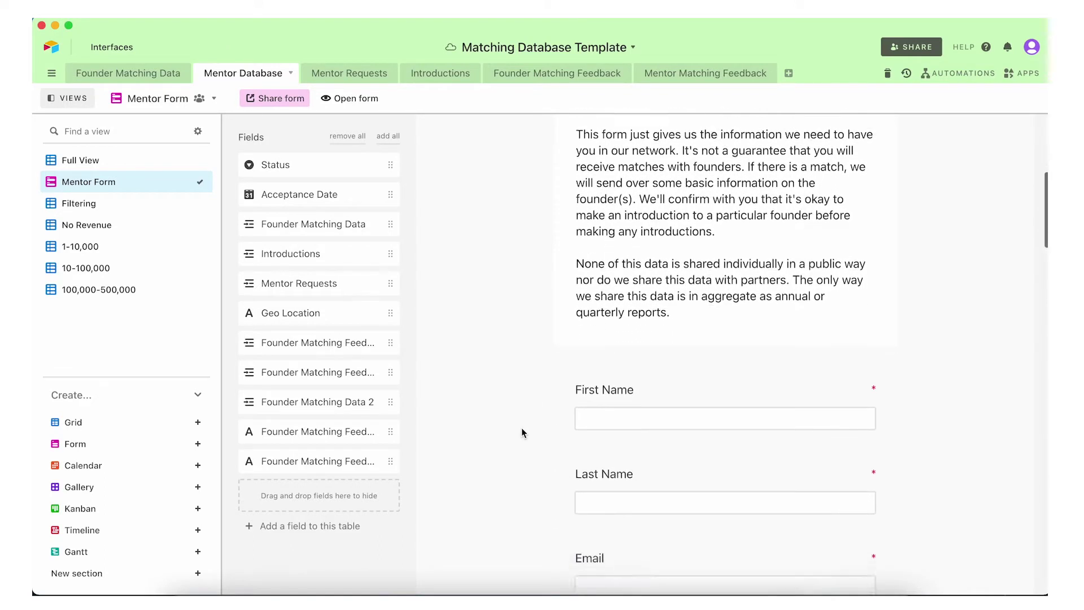
{"action": "scroll", "coordinate": [521, 428], "scroll_direction": "down", "scroll_amount": 10}
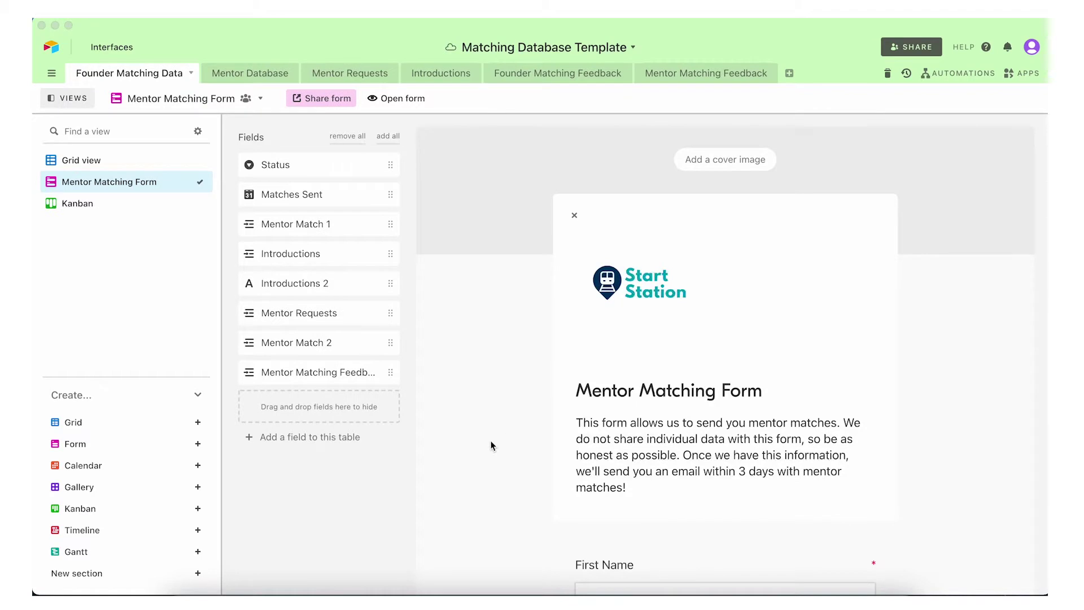
{"action": "scroll", "coordinate": [491, 446], "scroll_direction": "down", "scroll_amount": 4}
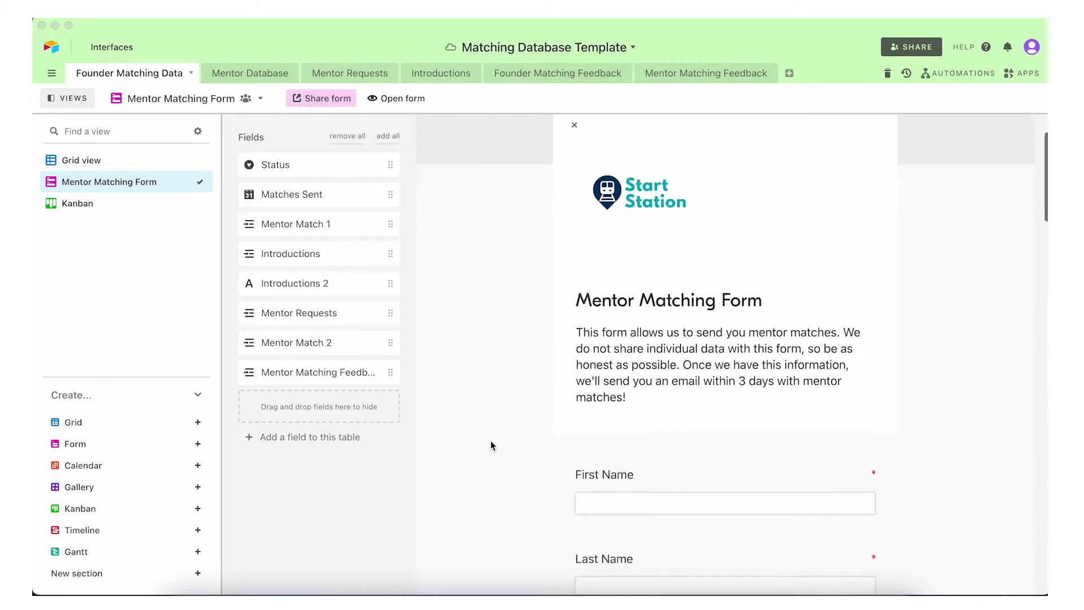
{"action": "scroll", "coordinate": [490, 445], "scroll_direction": "down", "scroll_amount": 3}
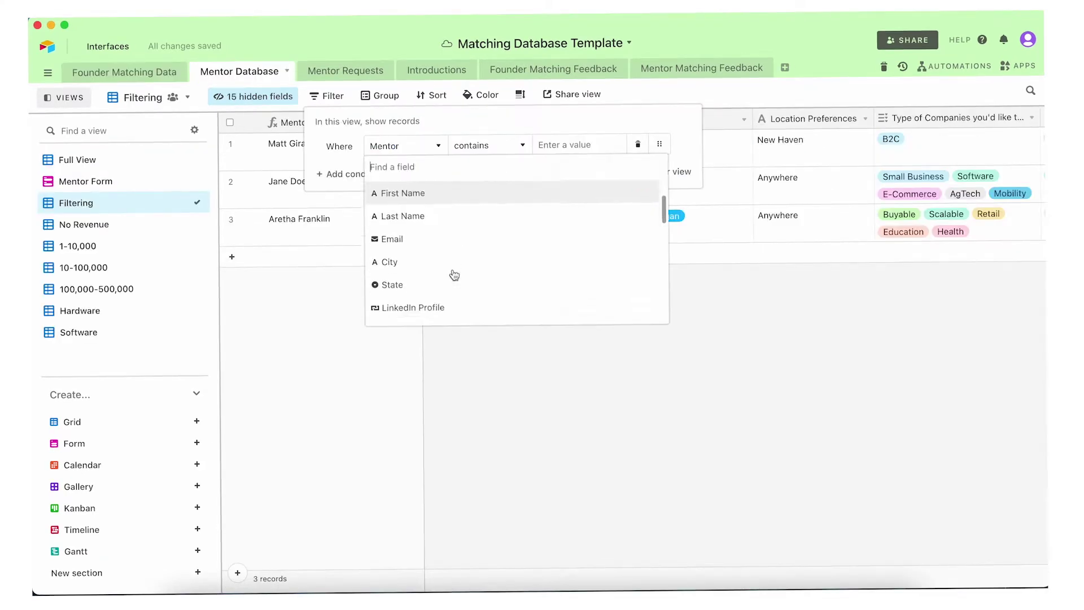
- Filter the Filtering view to records whose Industry(s) field has any of Software, Hardware, B2B or B2C
{"action": "scroll", "coordinate": [454, 275], "scroll_direction": "down", "scroll_amount": 2}
{"action": "scroll", "coordinate": [455, 275], "scroll_direction": "down", "scroll_amount": 5}
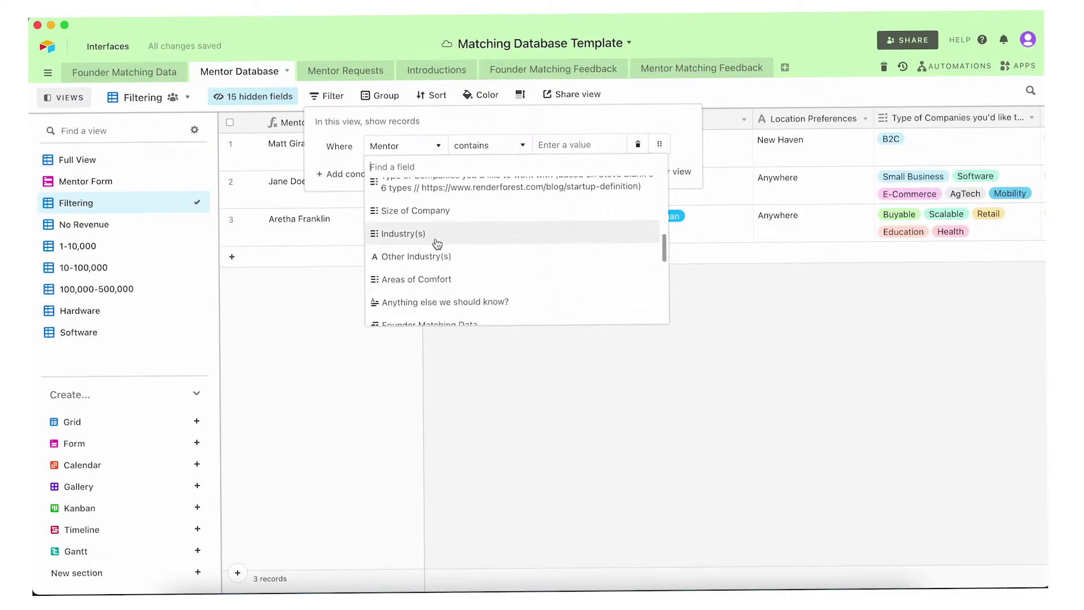
{"action": "left_click", "coordinate": [435, 242]}
{"action": "left_click", "coordinate": [557, 152]}
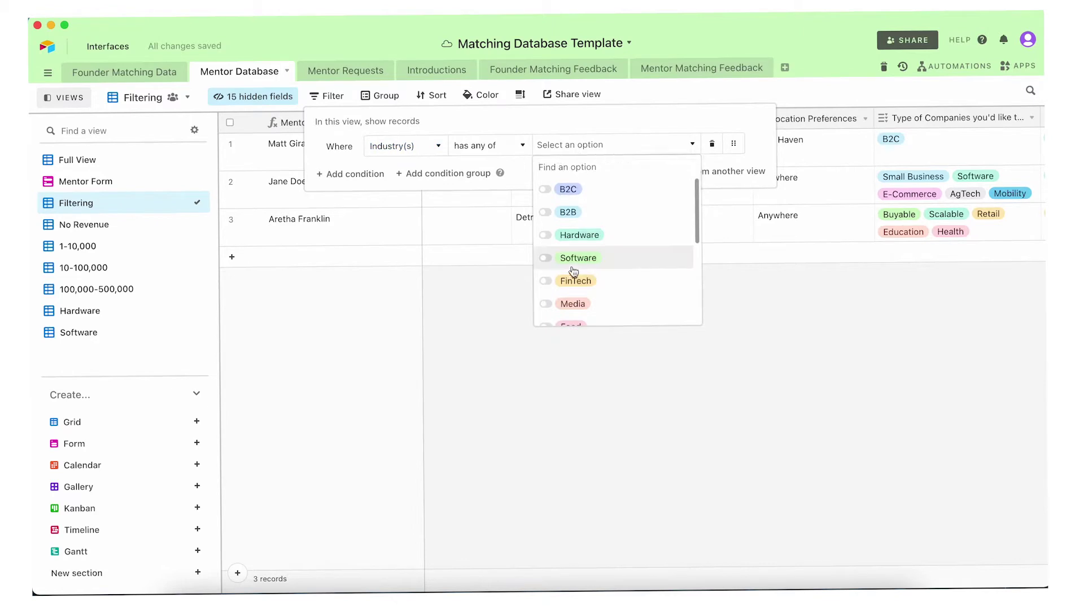
{"action": "left_click", "coordinate": [546, 258]}
{"action": "left_click", "coordinate": [546, 236]}
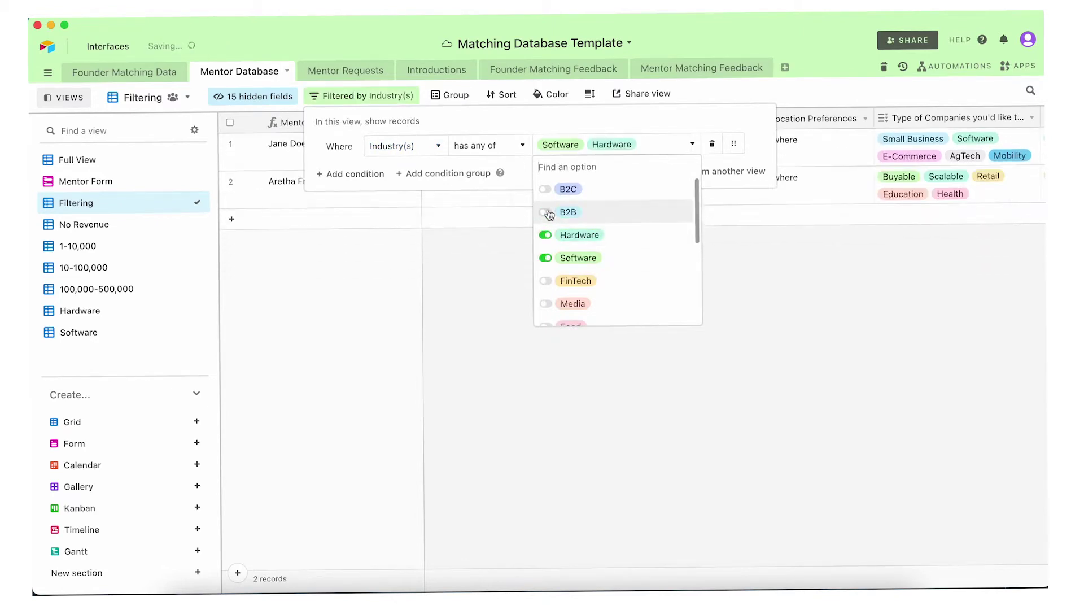
{"action": "left_click", "coordinate": [546, 190]}
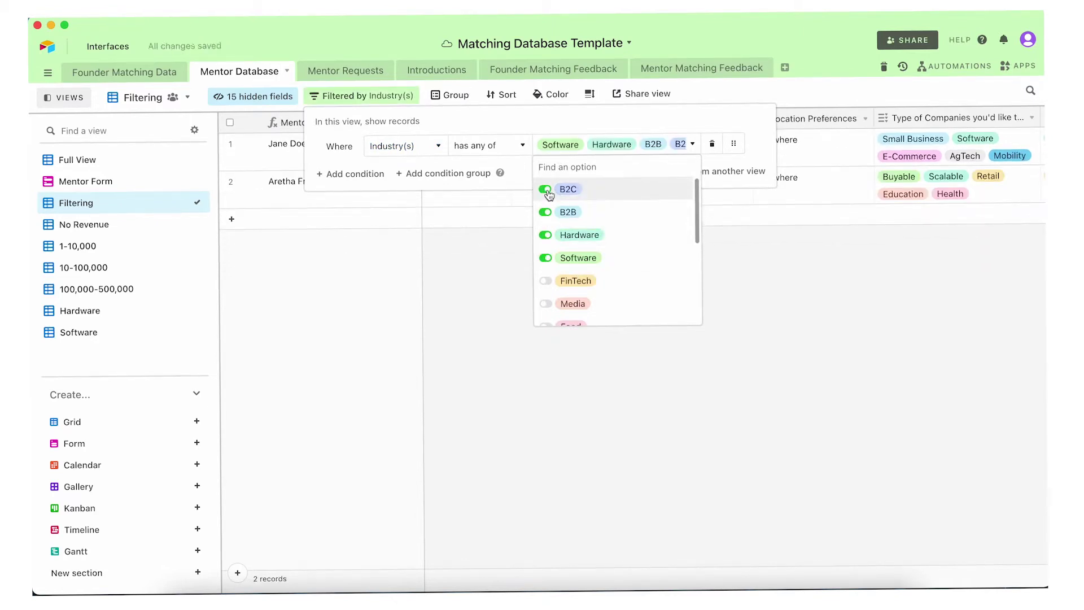
{"action": "scroll", "coordinate": [610, 282], "scroll_direction": "down", "scroll_amount": 2}
{"action": "left_click", "coordinate": [576, 358]}
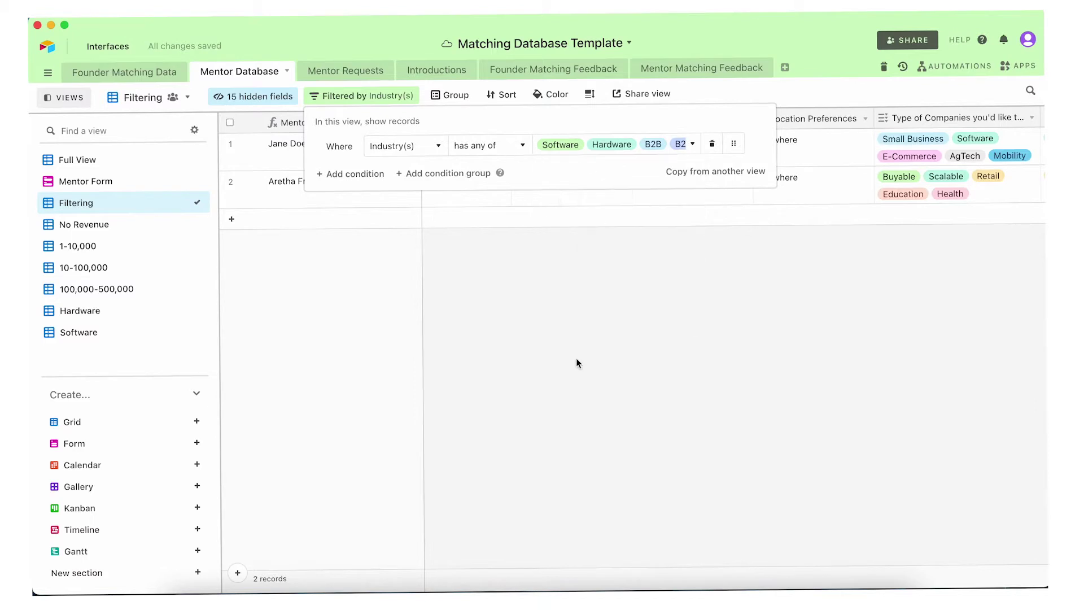
{"action": "left_click", "coordinate": [551, 314]}
- Delete the Industry(s) condition from the Filtering view's filter
{"action": "left_click", "coordinate": [333, 104]}
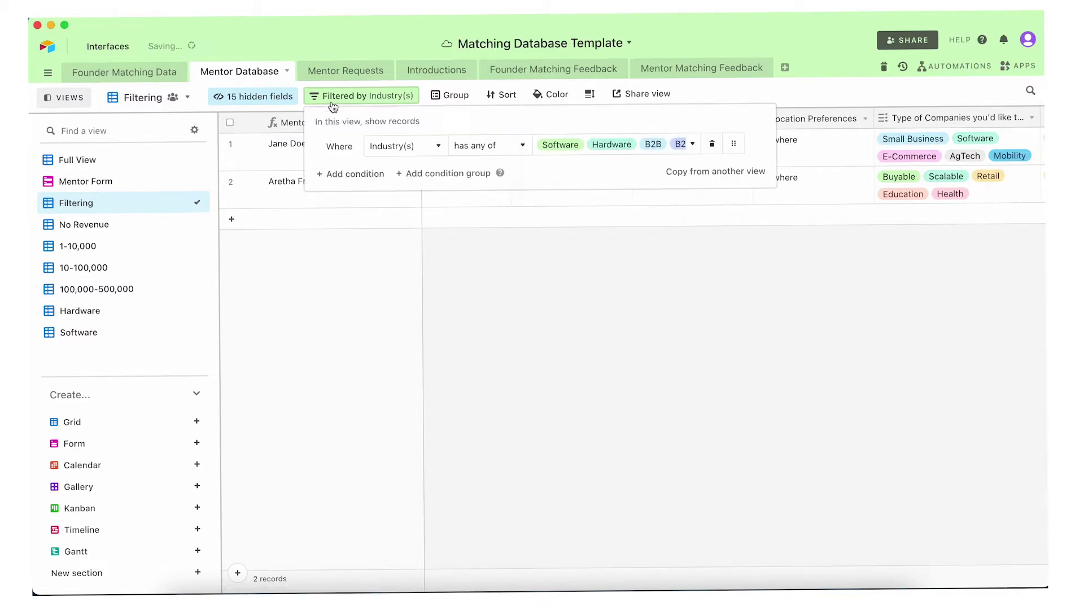
{"action": "left_click", "coordinate": [713, 150]}
{"action": "left_click", "coordinate": [632, 317]}
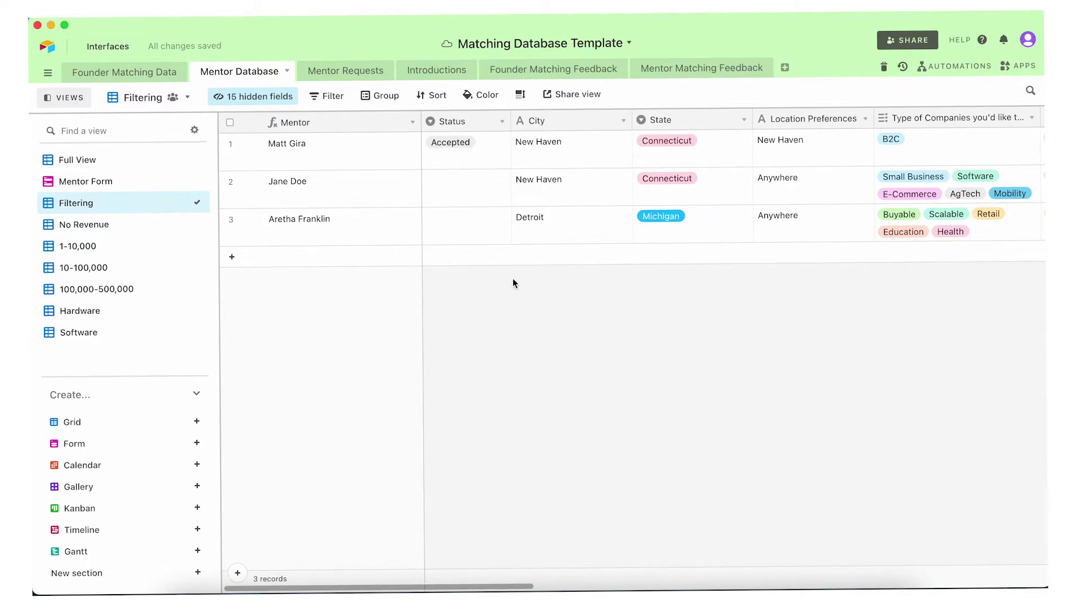
- Examine the mentor records and filter conditions of the Hardware and Software views
{"action": "left_click", "coordinate": [114, 319]}
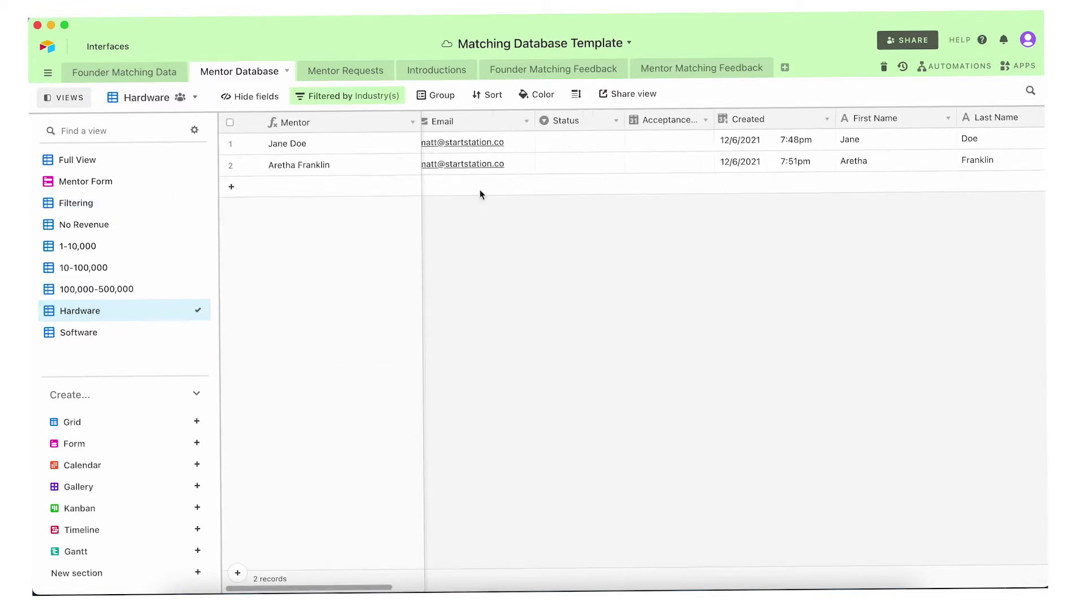
{"action": "left_click", "coordinate": [325, 106]}
{"action": "left_click", "coordinate": [303, 239]}
{"action": "left_click", "coordinate": [102, 334]}
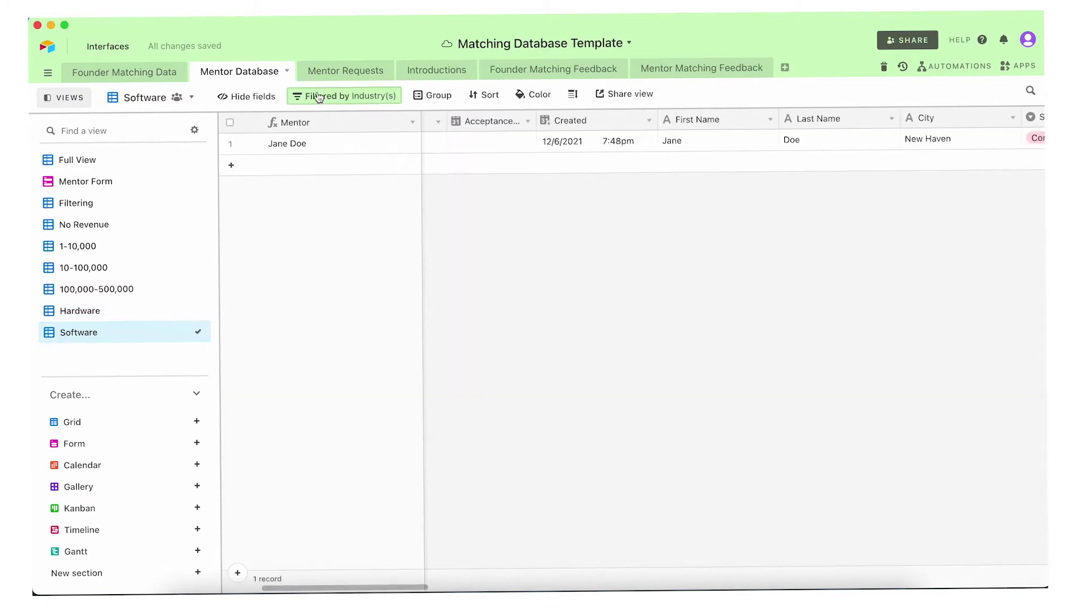
{"action": "scroll", "coordinate": [645, 244], "scroll_direction": "left", "scroll_amount": 3}
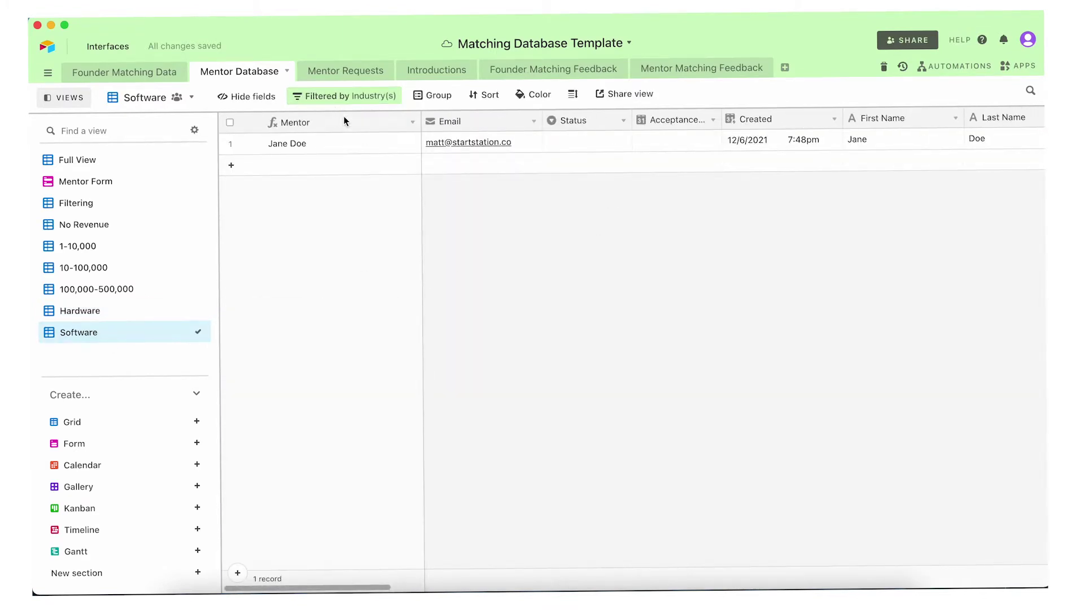
{"action": "left_click", "coordinate": [332, 104]}
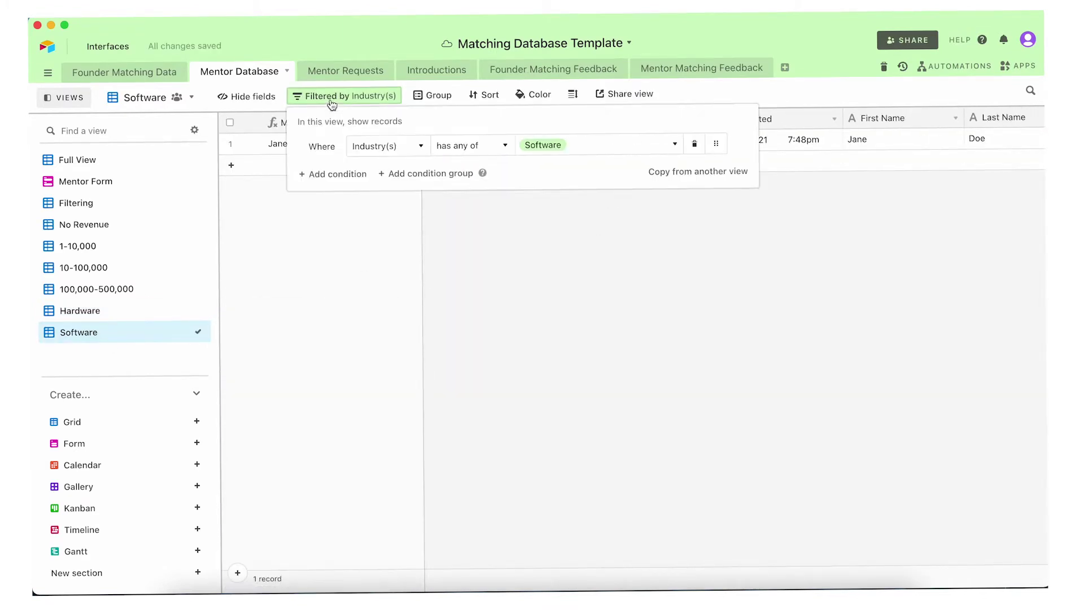
{"action": "left_click", "coordinate": [332, 102]}
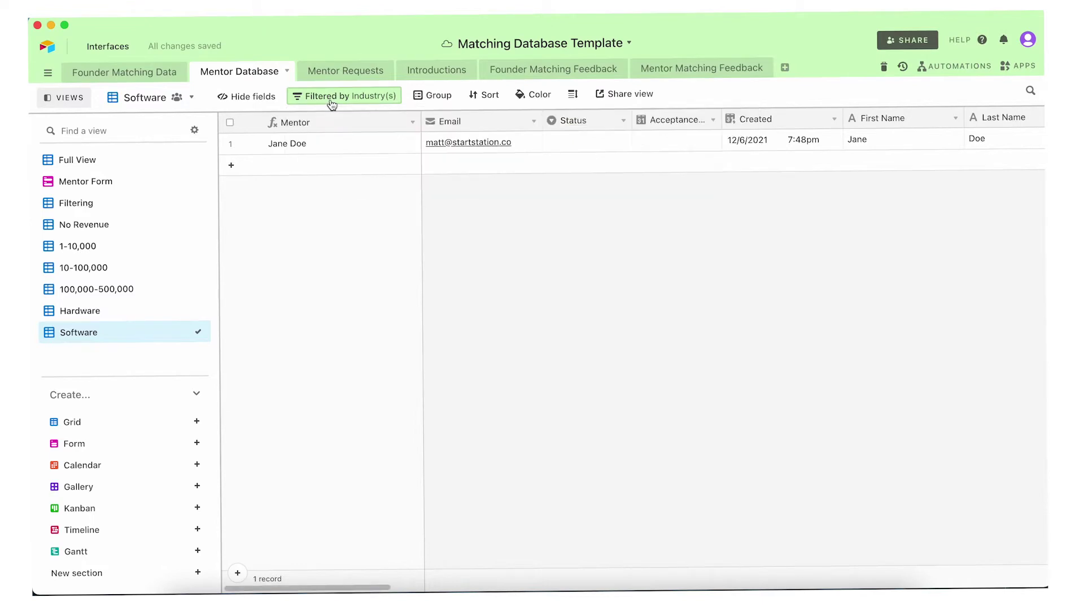
- Compare the Industry(s) filter of the Hardware view with that of the Software view once more
{"action": "left_click", "coordinate": [106, 319]}
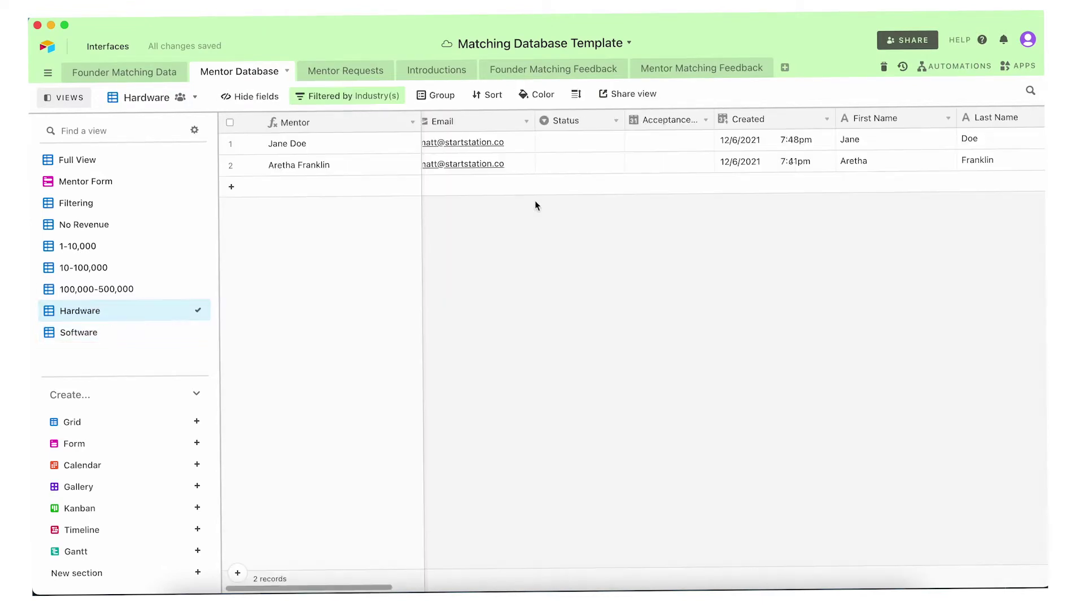
{"action": "left_click", "coordinate": [323, 102]}
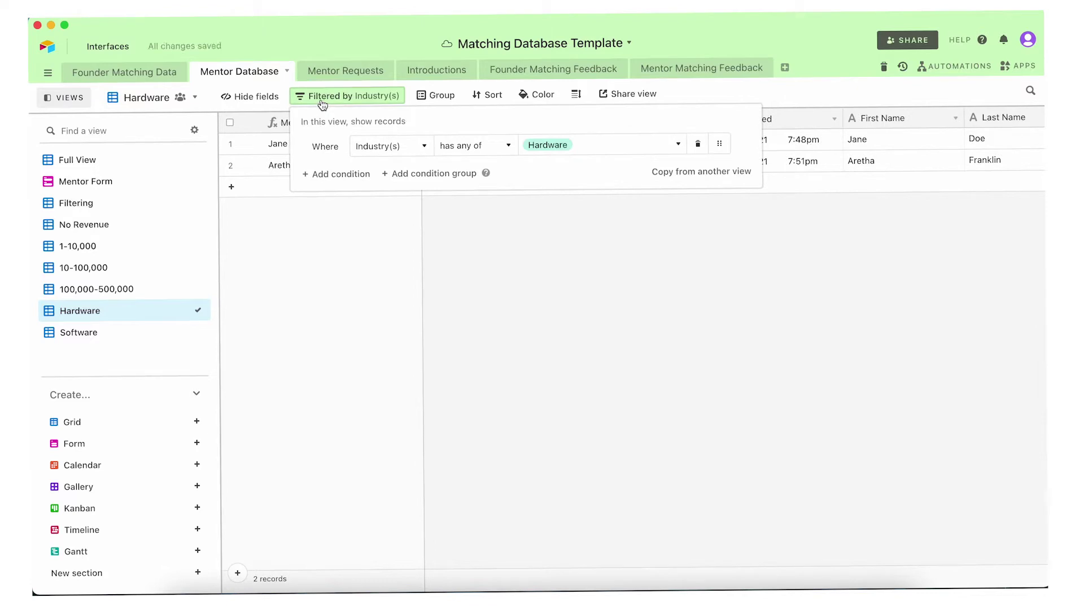
{"action": "left_click", "coordinate": [322, 103]}
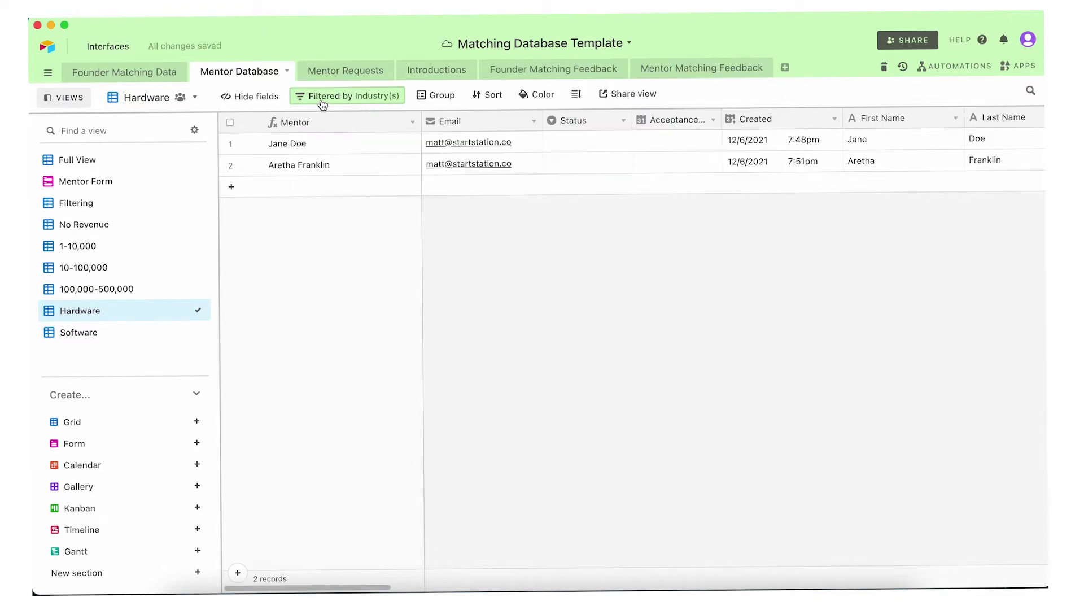
{"action": "left_click", "coordinate": [109, 339]}
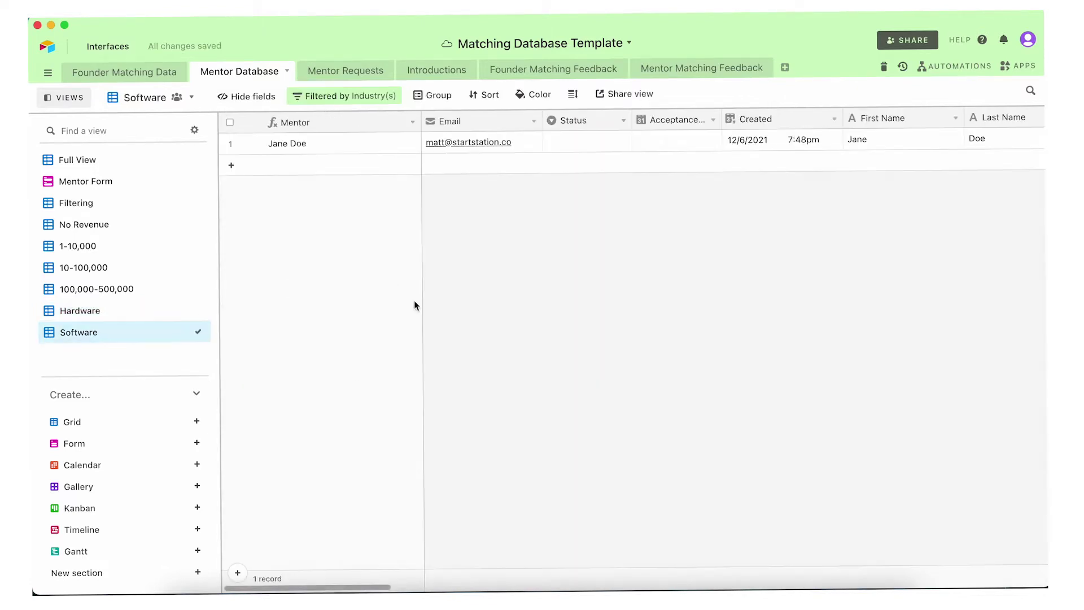
{"action": "left_click", "coordinate": [343, 106]}
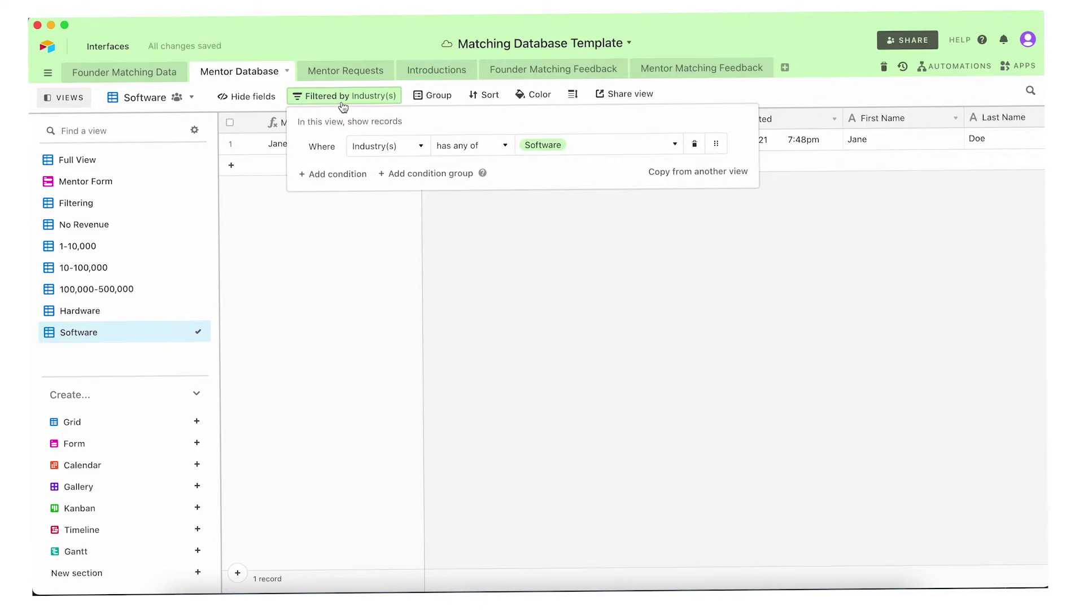
{"action": "left_click", "coordinate": [344, 106]}
- Look through the 1-10,000, 10-100,000, 100,000-500,000 and No Revenue views, checking the filter conditions of 100,000-500,000, and return to the Filtering view
{"action": "left_click", "coordinate": [116, 247]}
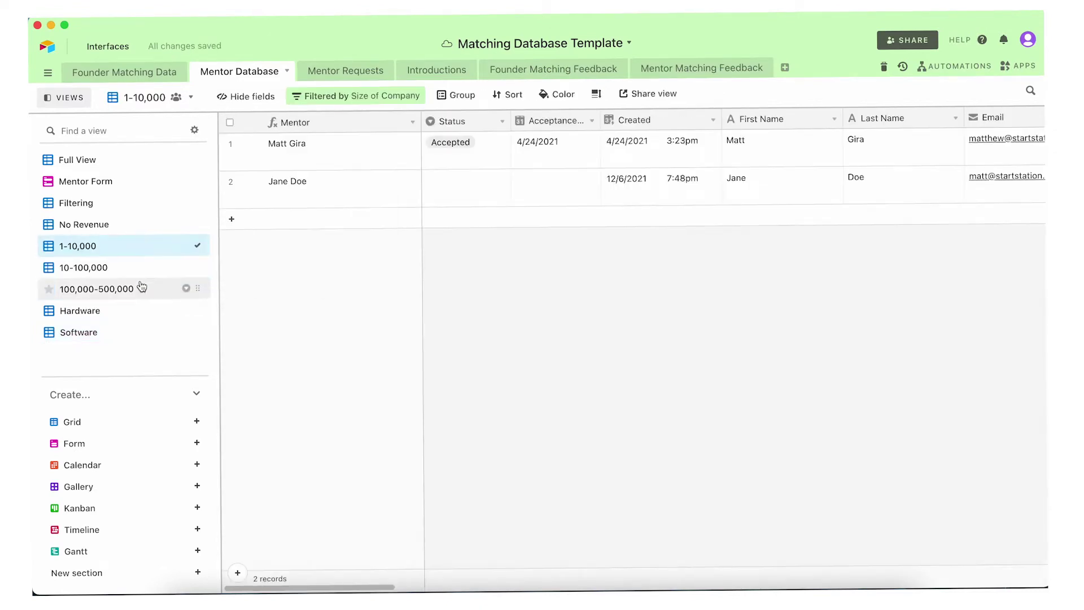
{"action": "left_click", "coordinate": [132, 275]}
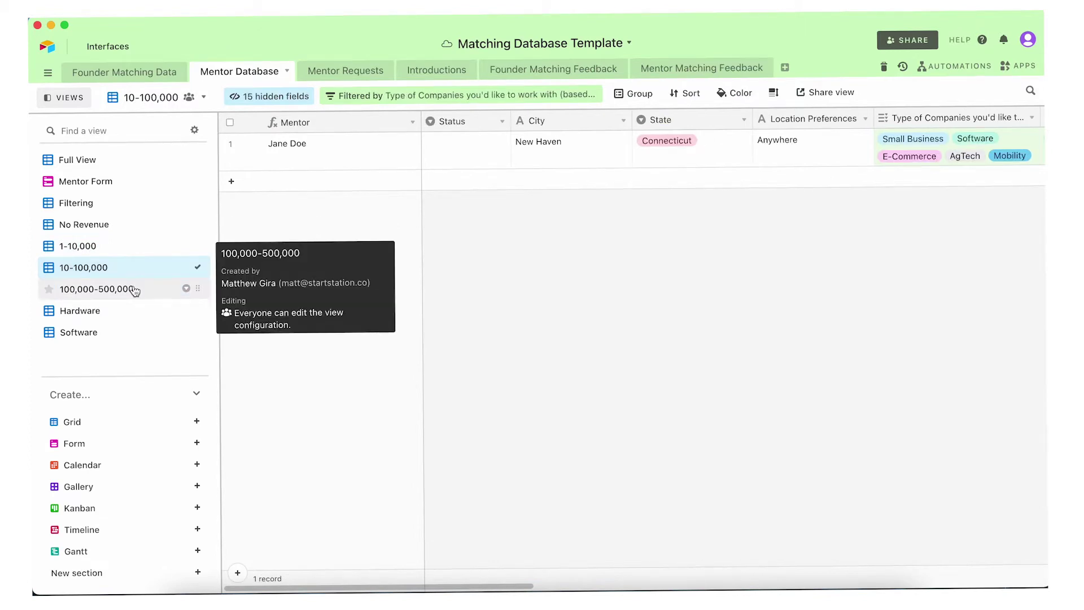
{"action": "left_click", "coordinate": [135, 290]}
{"action": "left_click", "coordinate": [399, 104]}
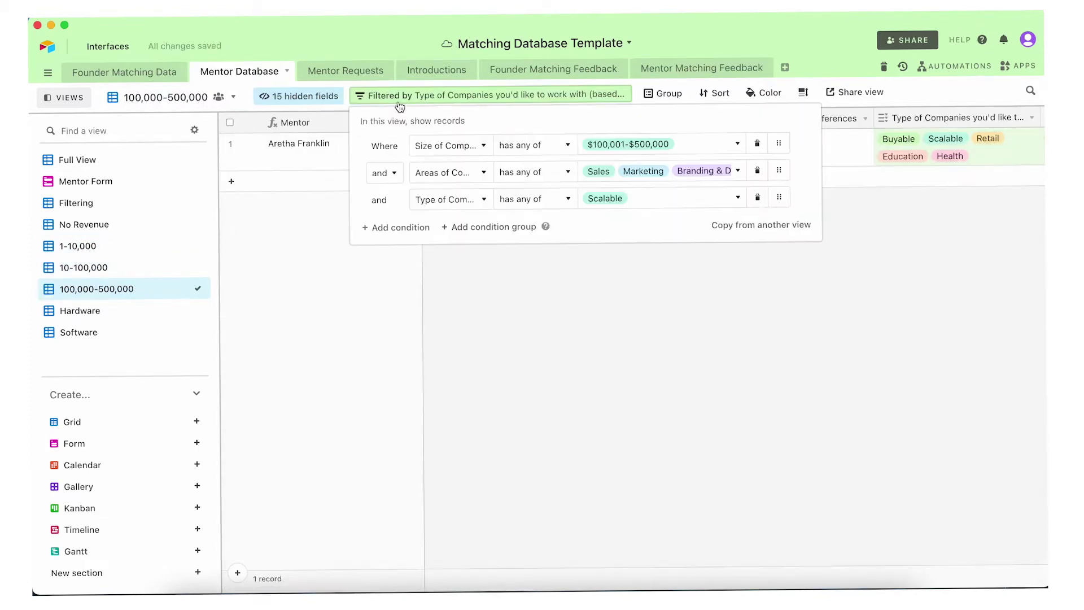
{"action": "left_click", "coordinate": [400, 106]}
{"action": "left_click", "coordinate": [116, 233]}
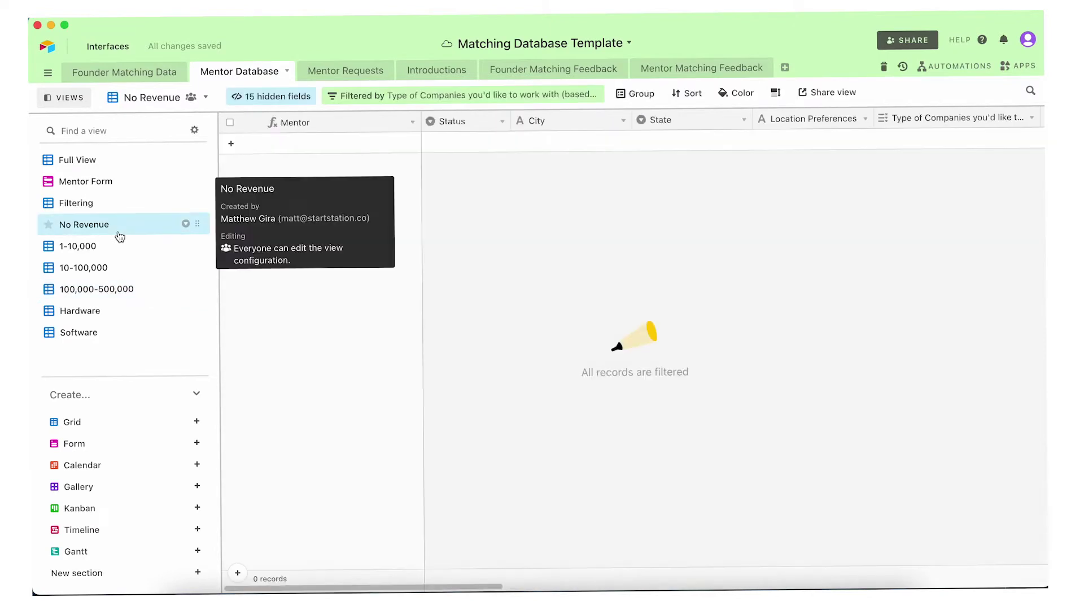
{"action": "left_click", "coordinate": [112, 212]}
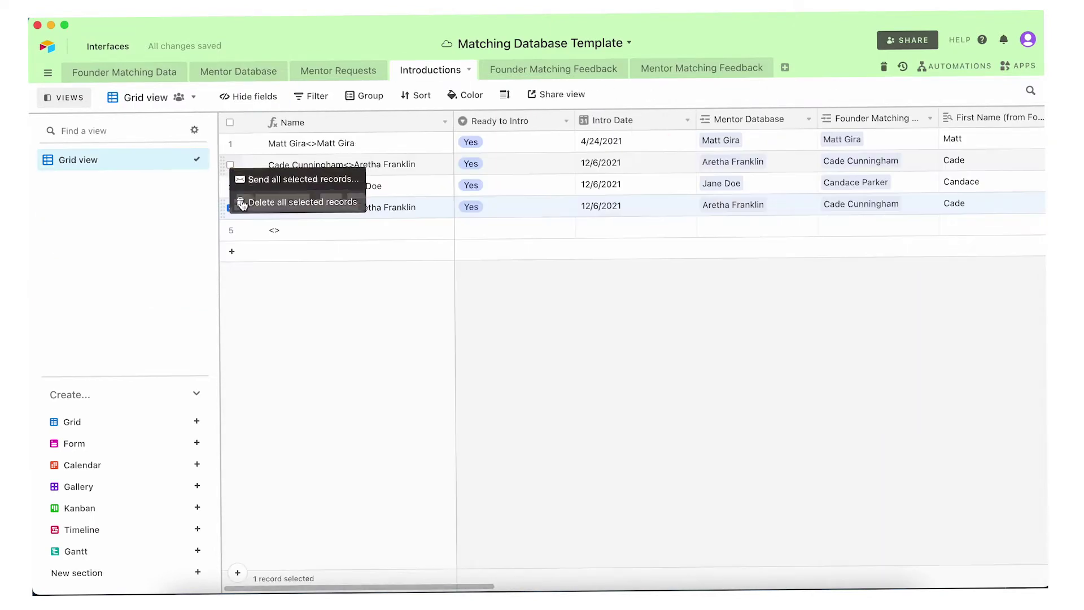
- Delete the selected introduction records, and link the empty introduction to mentor Aretha Franklin and founder Cade Cunningham
{"action": "left_click", "coordinate": [243, 200]}
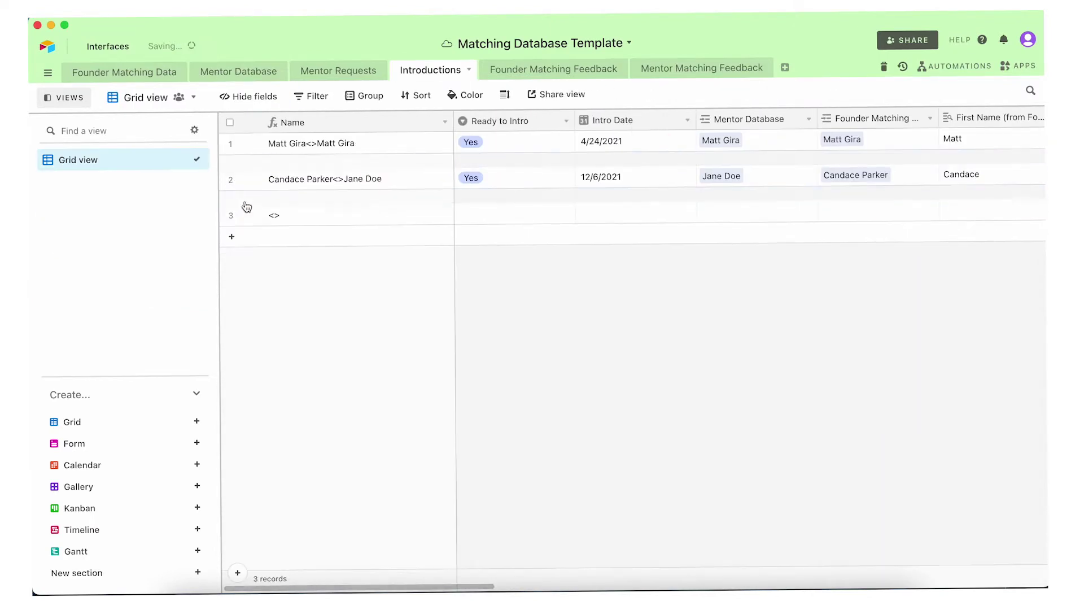
{"action": "double_click", "coordinate": [709, 184]}
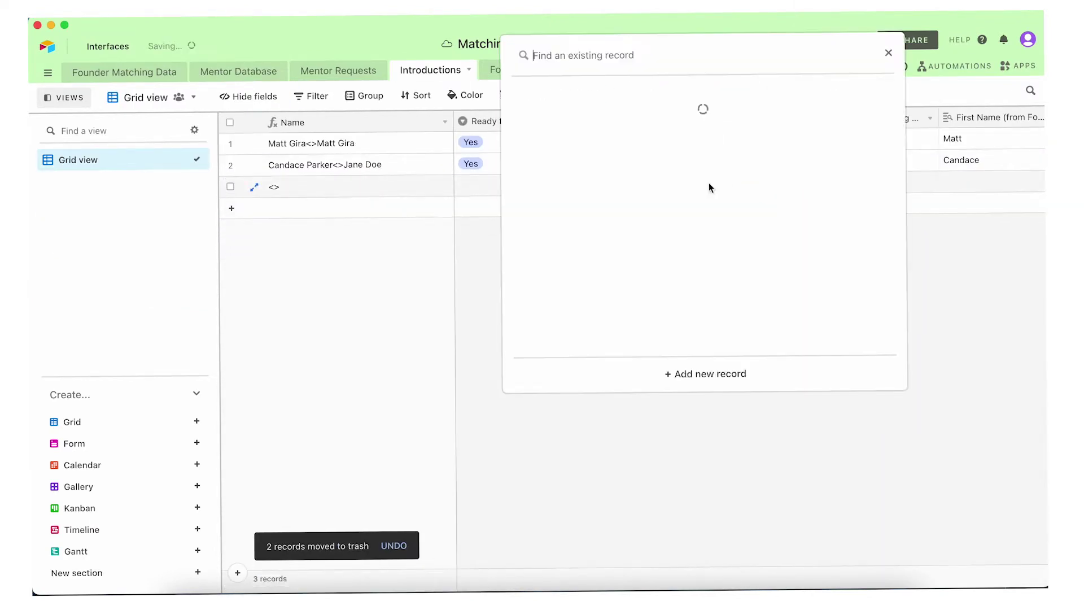
{"action": "left_click", "coordinate": [695, 237]}
{"action": "left_click", "coordinate": [855, 188]}
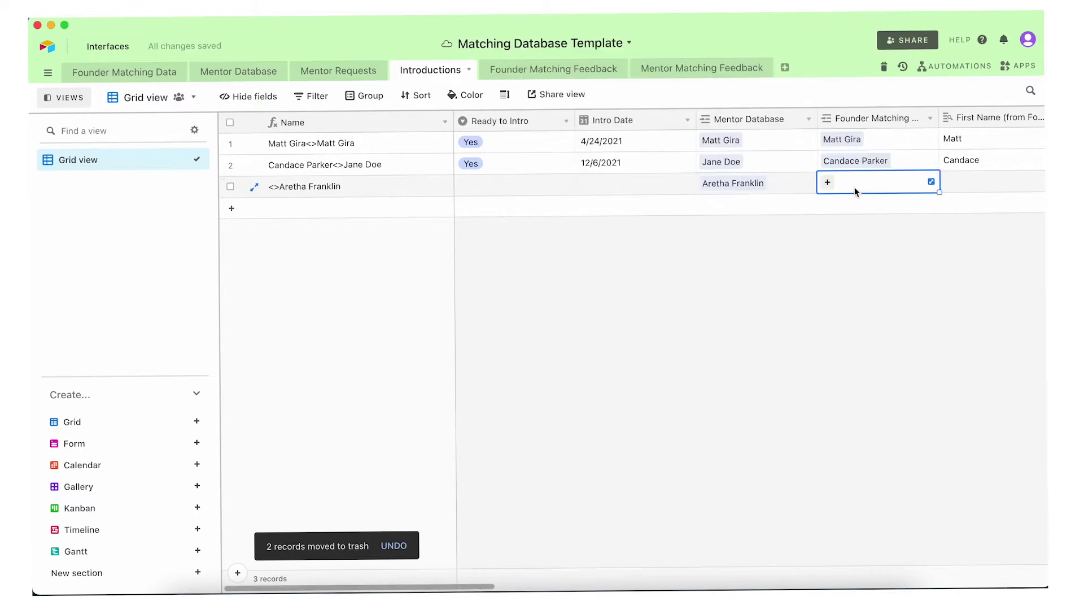
{"action": "left_click", "coordinate": [828, 182]}
{"action": "left_click", "coordinate": [793, 171]}
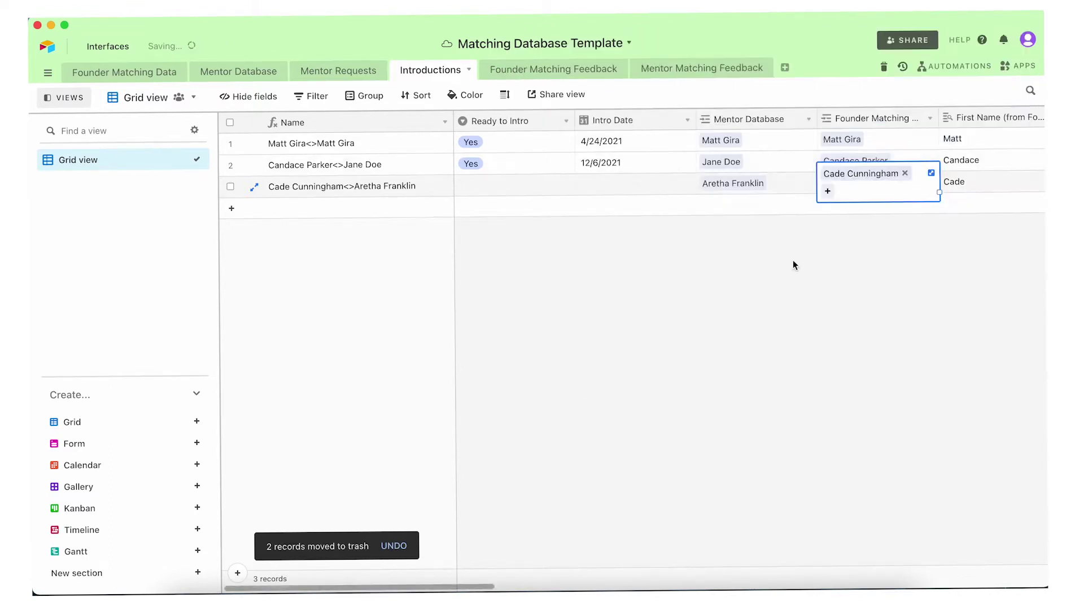
- Set the third introduction's Intro Date to today, 12/6/2021, and its Ready to Intro status to Yes
{"action": "left_click", "coordinate": [792, 259]}
{"action": "double_click", "coordinate": [598, 189]}
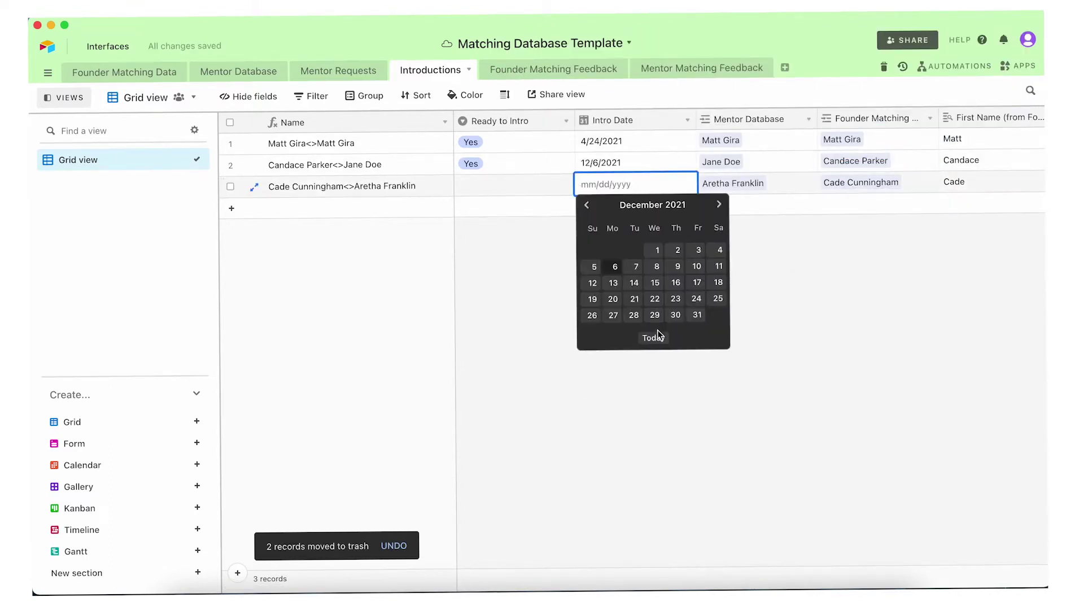
{"action": "left_click", "coordinate": [657, 331]}
{"action": "left_click", "coordinate": [494, 190]}
{"action": "left_click", "coordinate": [494, 191]}
{"action": "left_click", "coordinate": [493, 250]}
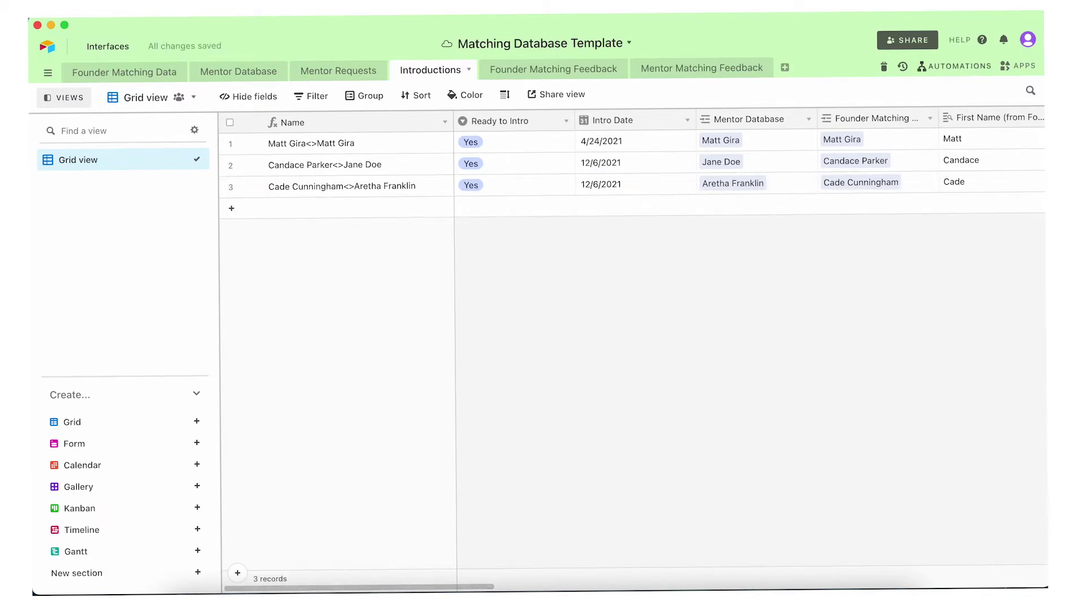
- Examine the trigger conditions and the Gmail email settings of the Introduction between Founder <> Mentor automation
{"action": "left_click", "coordinate": [954, 66]}
{"action": "left_click", "coordinate": [920, 361]}
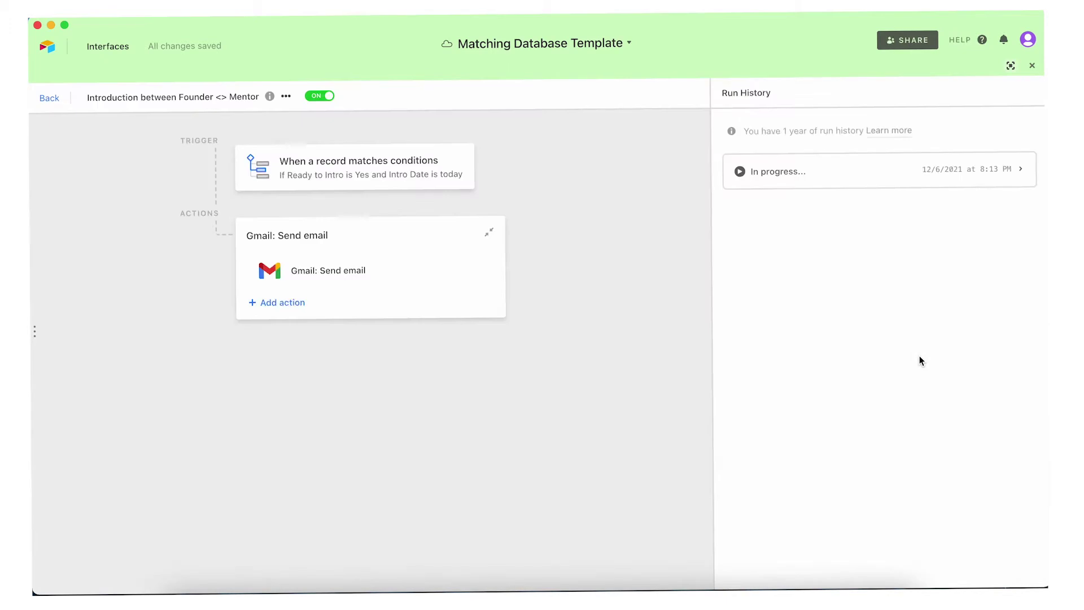
{"action": "left_click", "coordinate": [366, 186]}
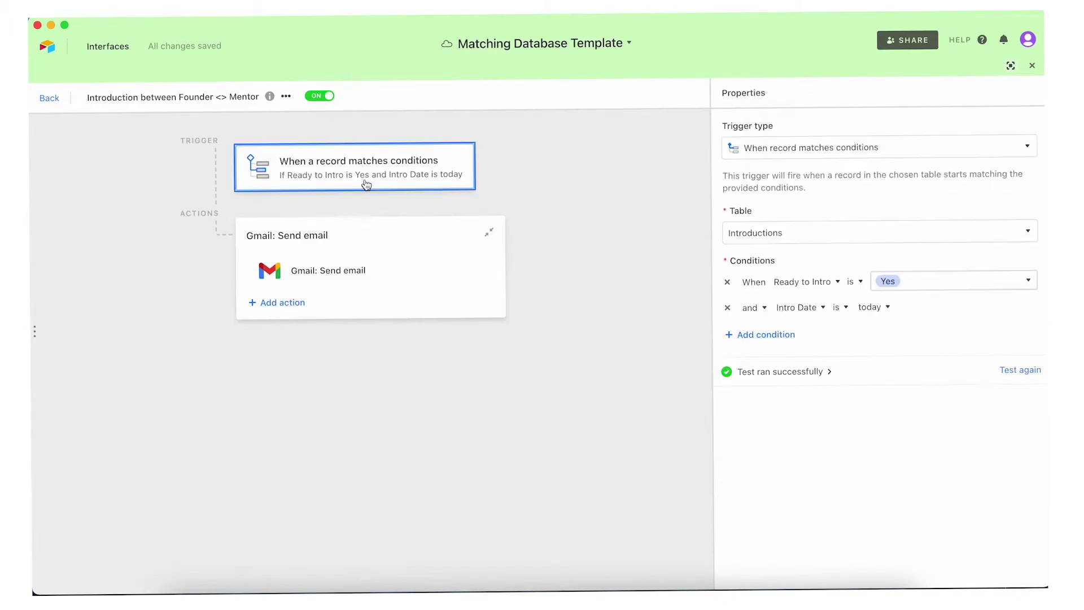
{"action": "left_click", "coordinate": [362, 272]}
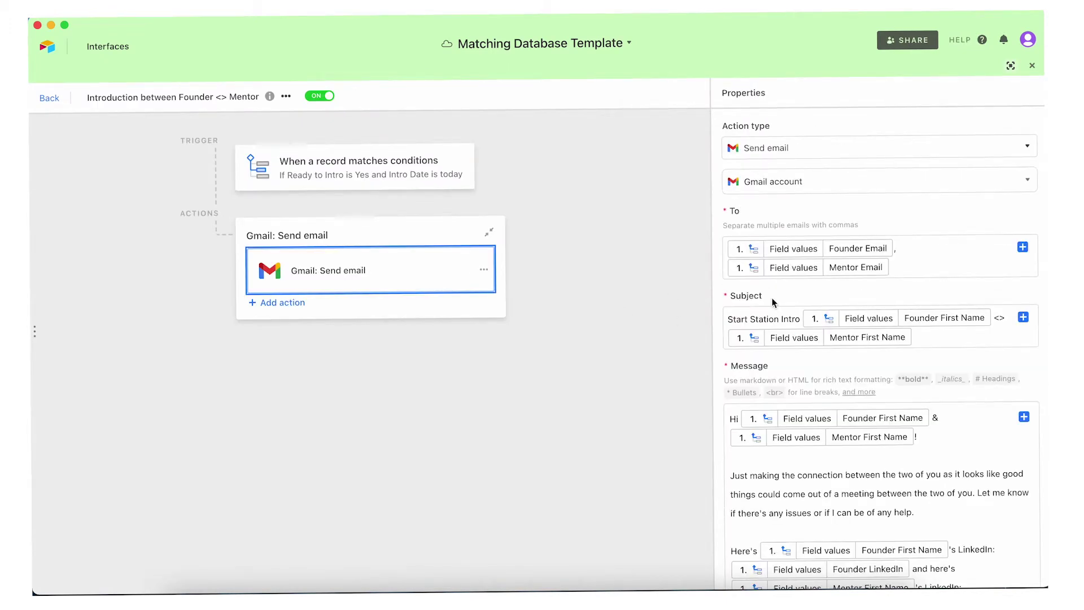
{"action": "scroll", "coordinate": [771, 297], "scroll_direction": "down", "scroll_amount": 5}
{"action": "scroll", "coordinate": [781, 338], "scroll_direction": "down", "scroll_amount": 4}
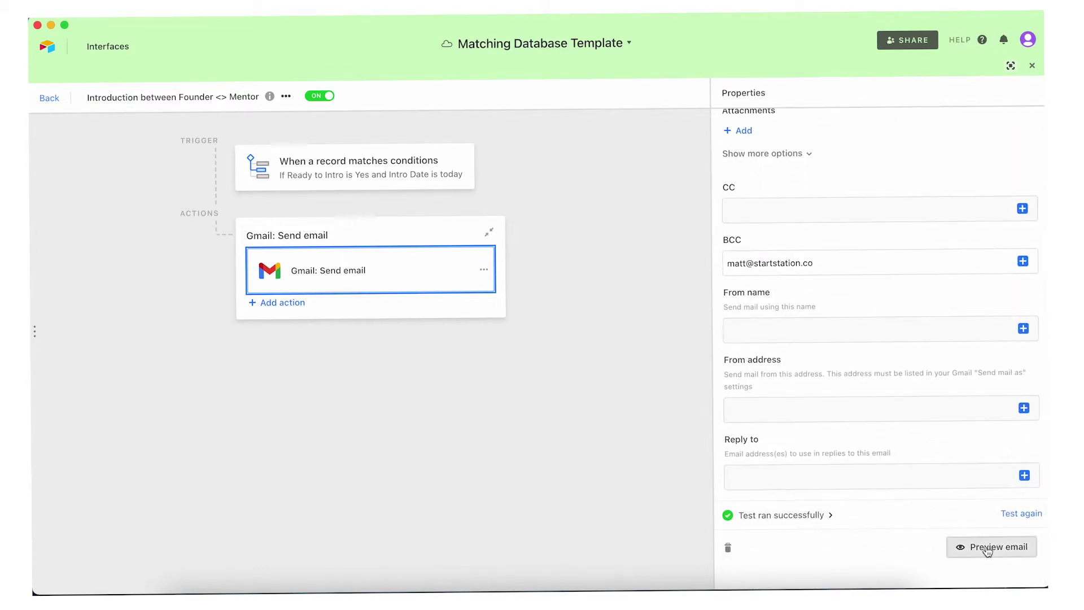
- Preview the introduction email that the automation sends, and close the preview and the automation
{"action": "left_click", "coordinate": [987, 548]}
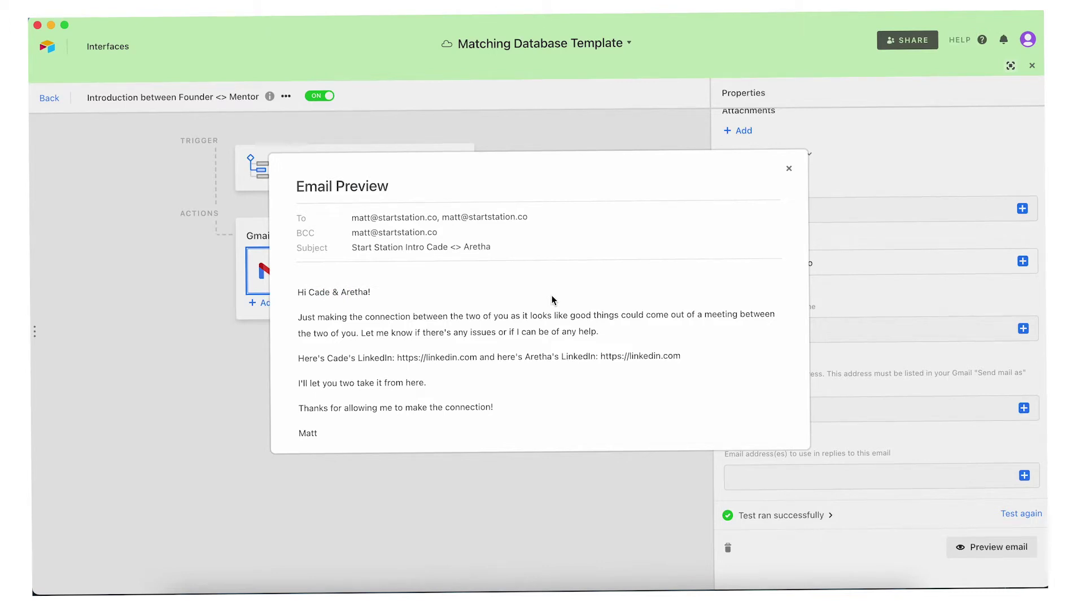
{"action": "left_click", "coordinate": [791, 170]}
{"action": "left_click", "coordinate": [1031, 66]}
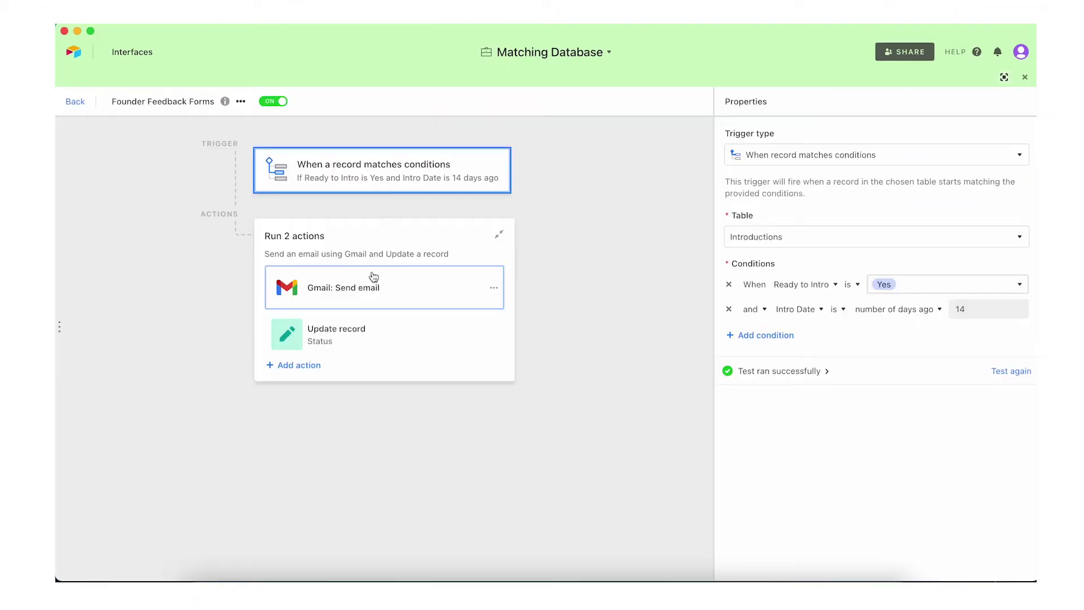
- Examine the Gmail feedback request in the Founder Feedback Forms automation, and read through the public Mentor Feedback Form
{"action": "left_click", "coordinate": [373, 276]}
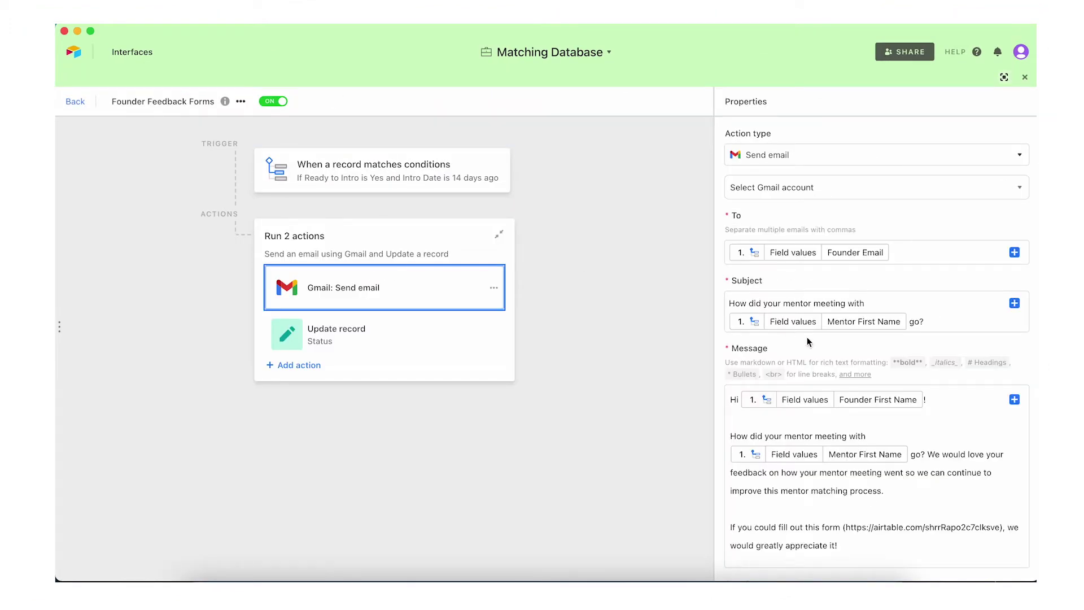
{"action": "scroll", "coordinate": [809, 341], "scroll_direction": "down", "scroll_amount": 10}
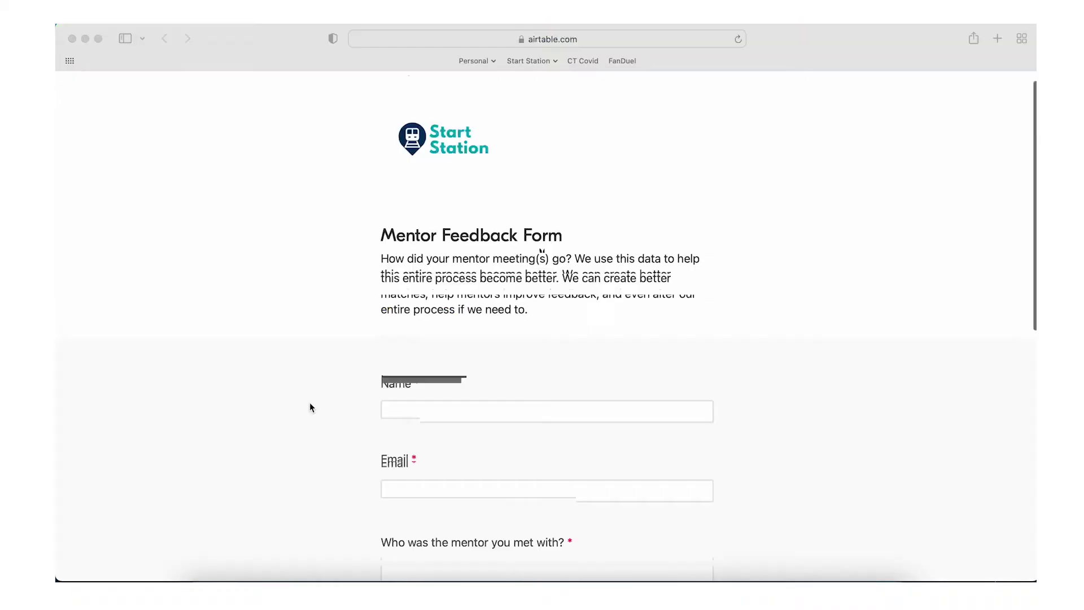
{"action": "scroll", "coordinate": [310, 402], "scroll_direction": "down", "scroll_amount": 3}
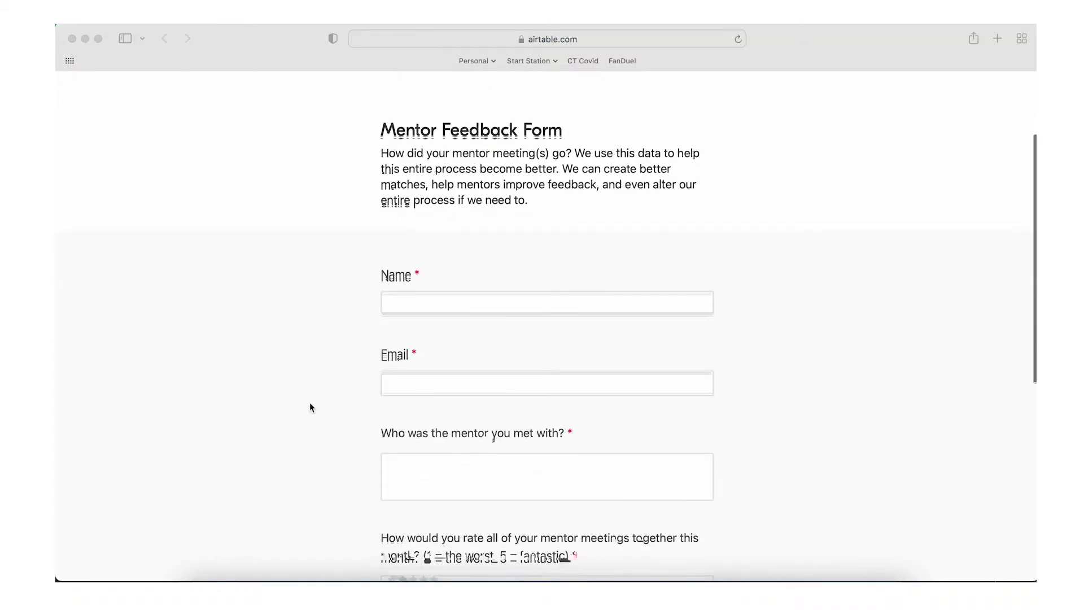
{"action": "scroll", "coordinate": [310, 406], "scroll_direction": "down", "scroll_amount": 3}
{"action": "scroll", "coordinate": [309, 406], "scroll_direction": "down", "scroll_amount": 6}
{"action": "scroll", "coordinate": [310, 406], "scroll_direction": "down", "scroll_amount": 4}
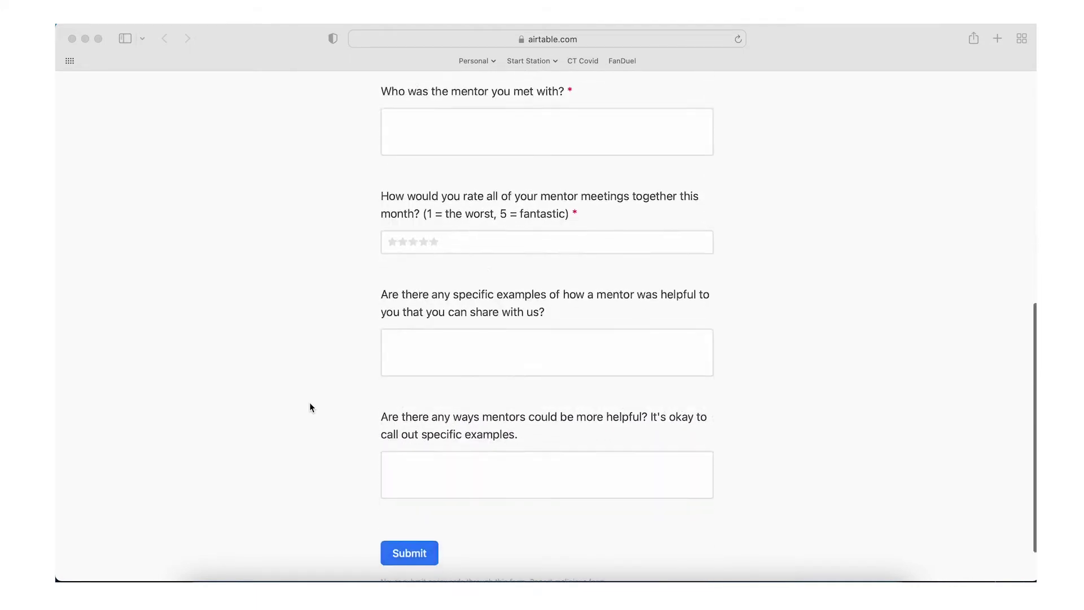
{"action": "scroll", "coordinate": [310, 407], "scroll_direction": "down", "scroll_amount": 2}
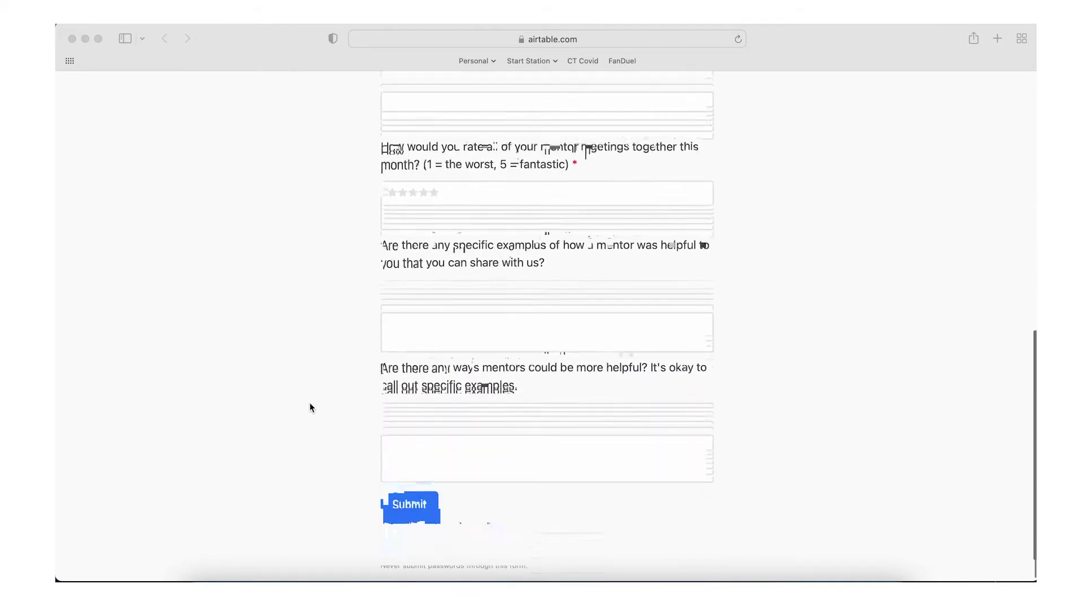
{"action": "left_click", "coordinate": [72, 39]}
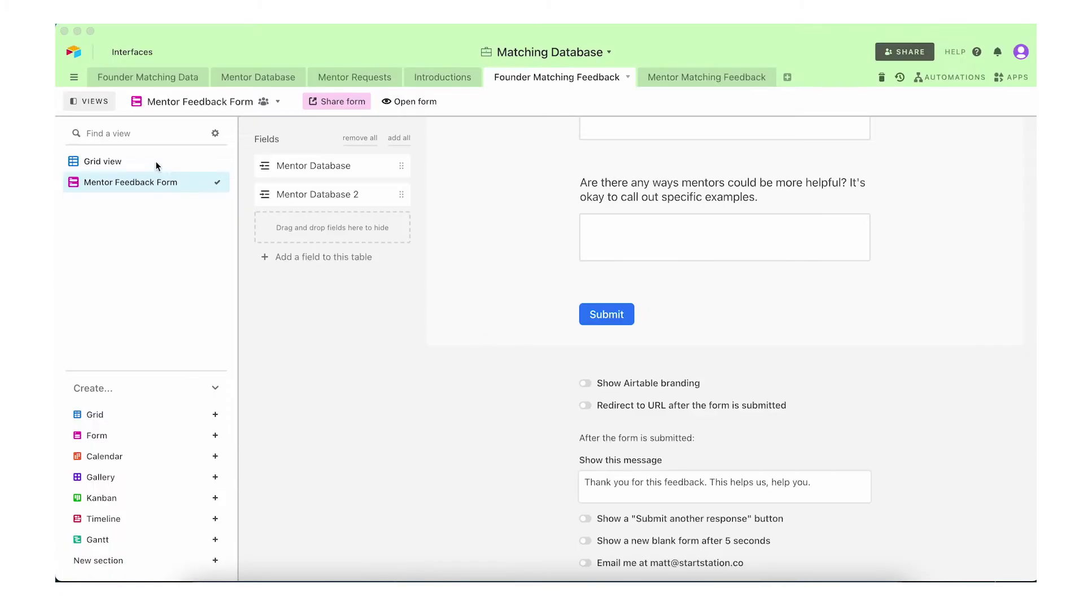
- Examine the response fields in the Grid view of Founder Matching Feedback, from Email through to the linked Mentor Database fields
{"action": "left_click", "coordinate": [123, 165]}
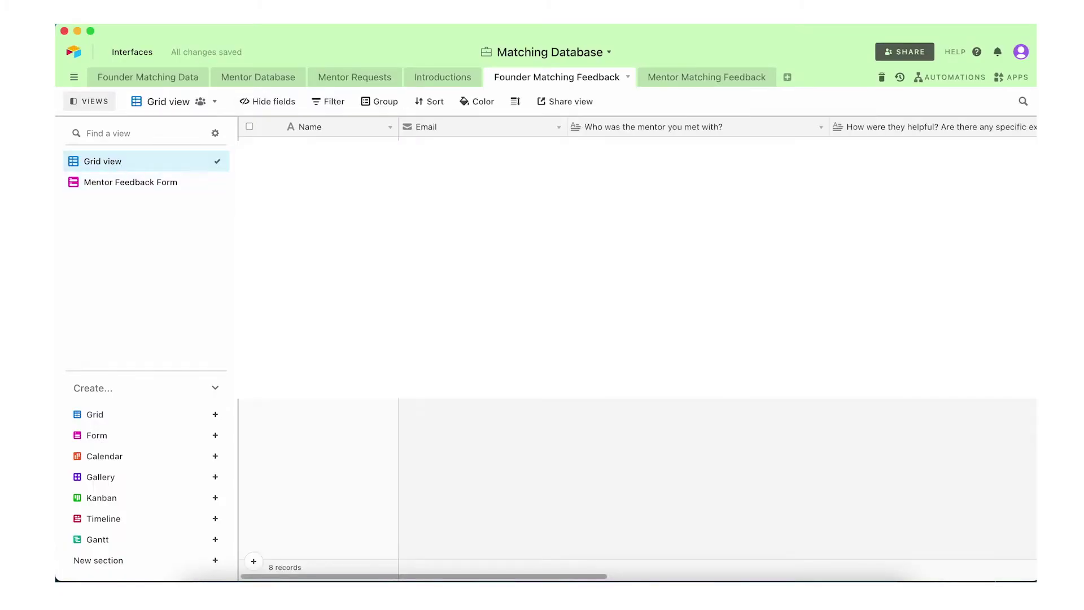
{"action": "scroll", "coordinate": [717, 338], "scroll_direction": "right", "scroll_amount": 10}
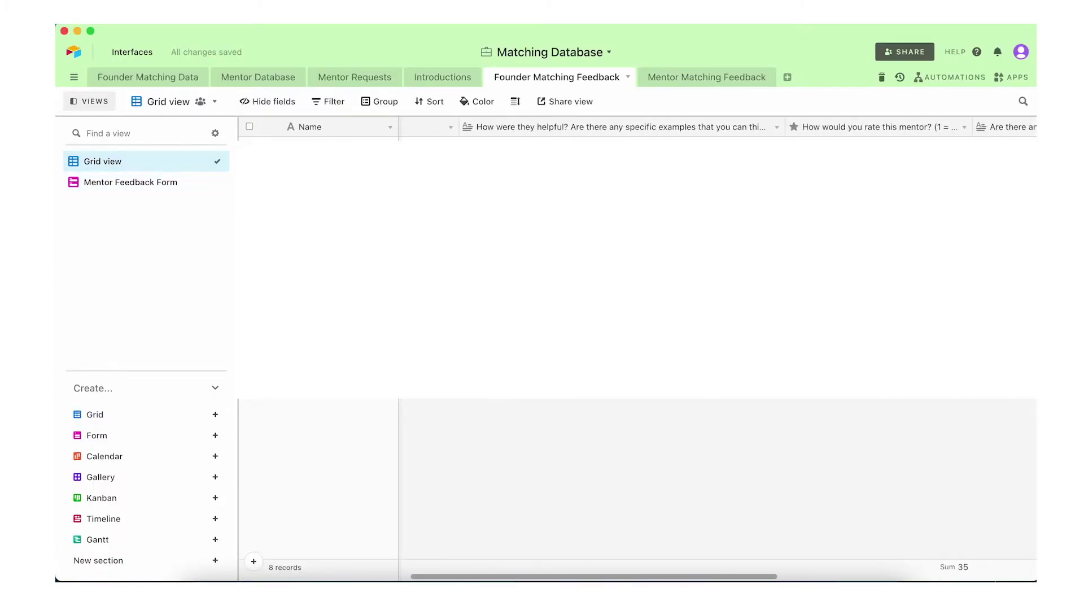
{"action": "scroll", "coordinate": [717, 339], "scroll_direction": "right", "scroll_amount": 6}
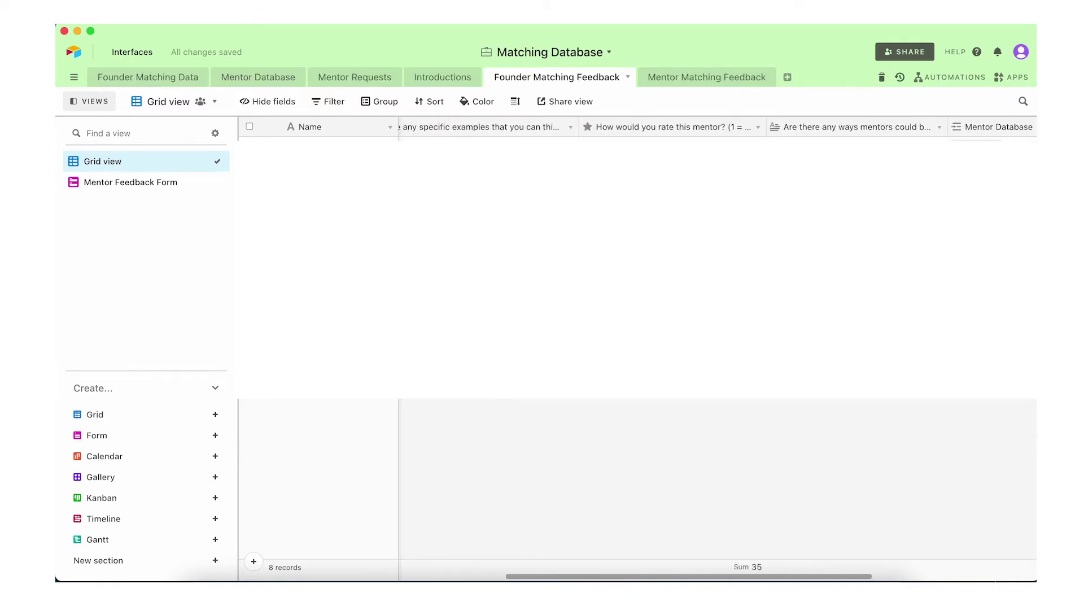
{"action": "scroll", "coordinate": [716, 338], "scroll_direction": "left", "scroll_amount": 3}
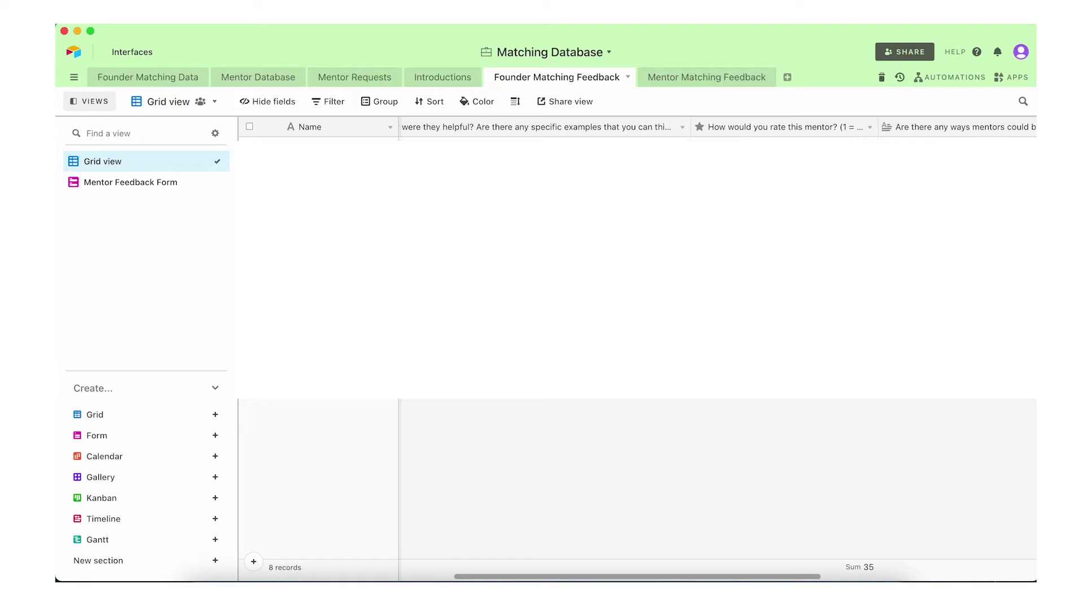
{"action": "scroll", "coordinate": [717, 338], "scroll_direction": "left", "scroll_amount": 8}
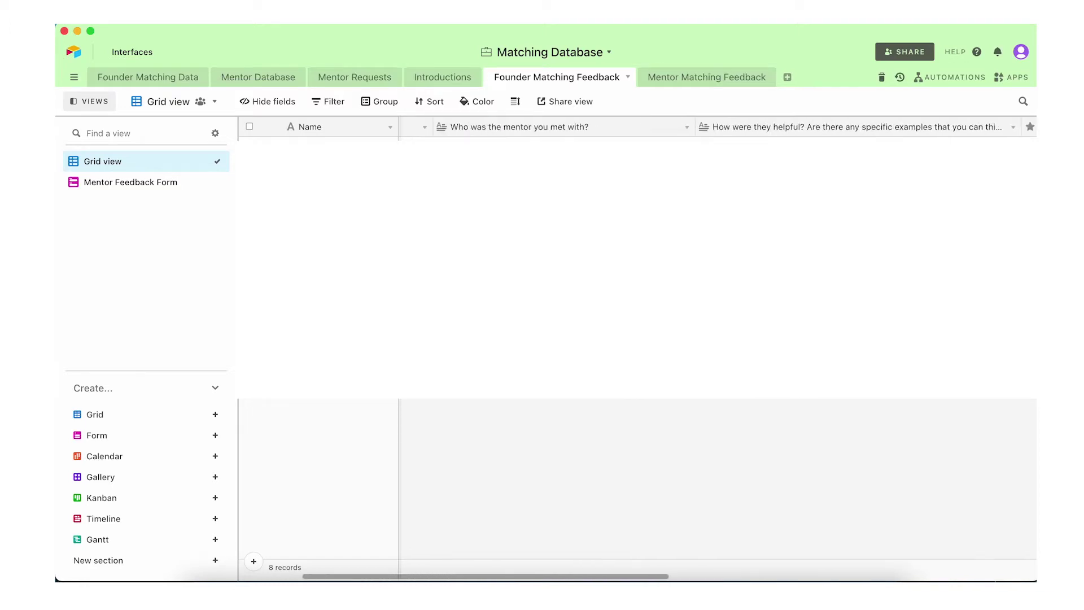
{"action": "scroll", "coordinate": [717, 338], "scroll_direction": "right", "scroll_amount": 4}
{"action": "scroll", "coordinate": [717, 339], "scroll_direction": "right", "scroll_amount": 4}
{"action": "scroll", "coordinate": [717, 339], "scroll_direction": "right", "scroll_amount": 6}
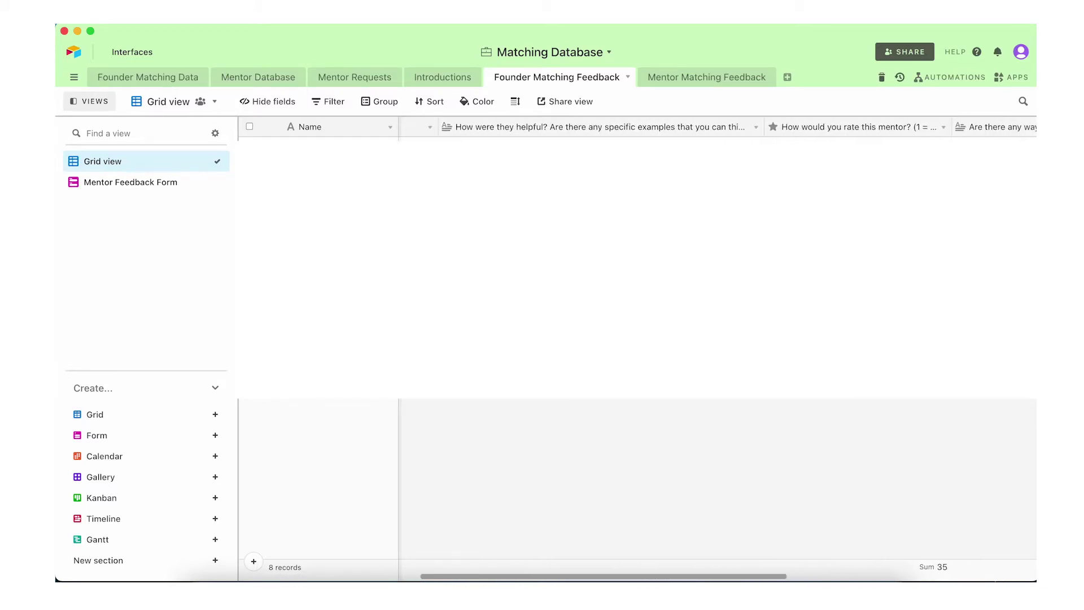
{"action": "scroll", "coordinate": [717, 339], "scroll_direction": "right", "scroll_amount": 3}
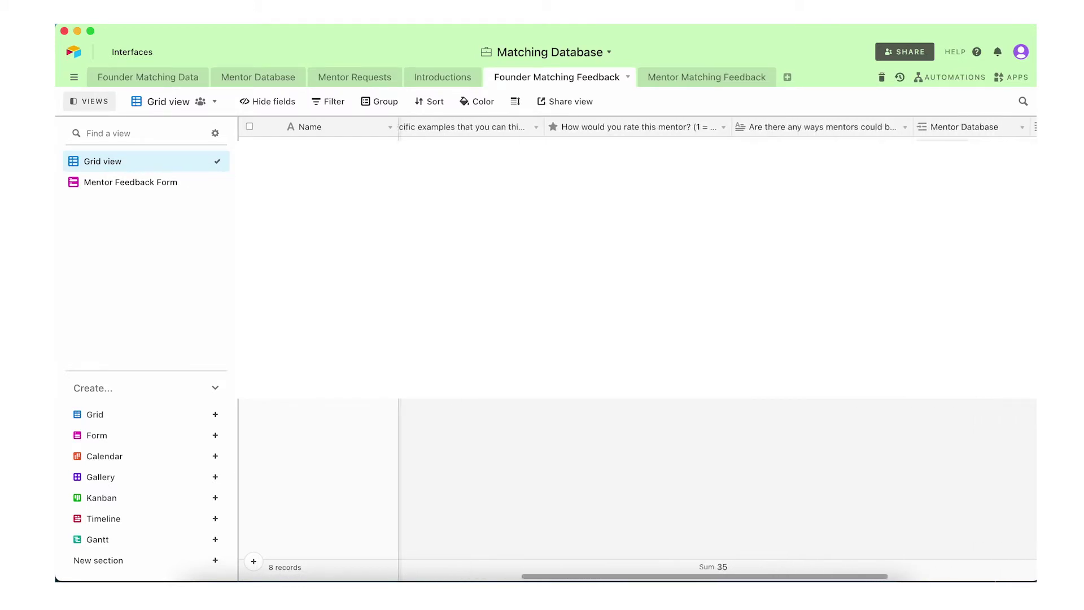
{"action": "scroll", "coordinate": [717, 339], "scroll_direction": "right", "scroll_amount": 4}
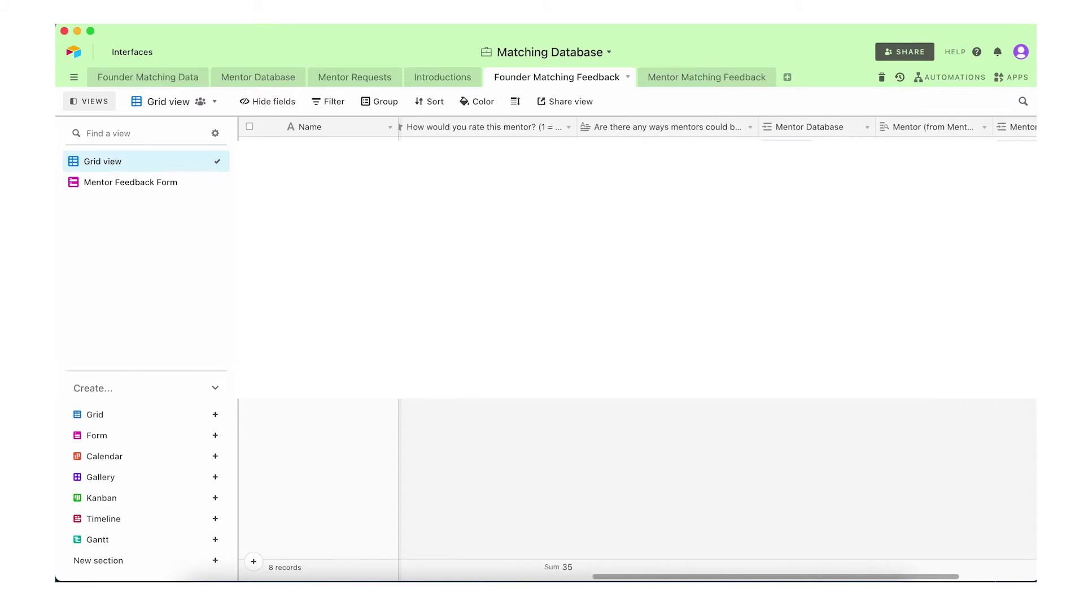
- Review the mentor, helpfulness and rating fields of the founder feedback grid again, and open the base's automations
{"action": "scroll", "coordinate": [638, 265], "scroll_direction": "left", "scroll_amount": 10}
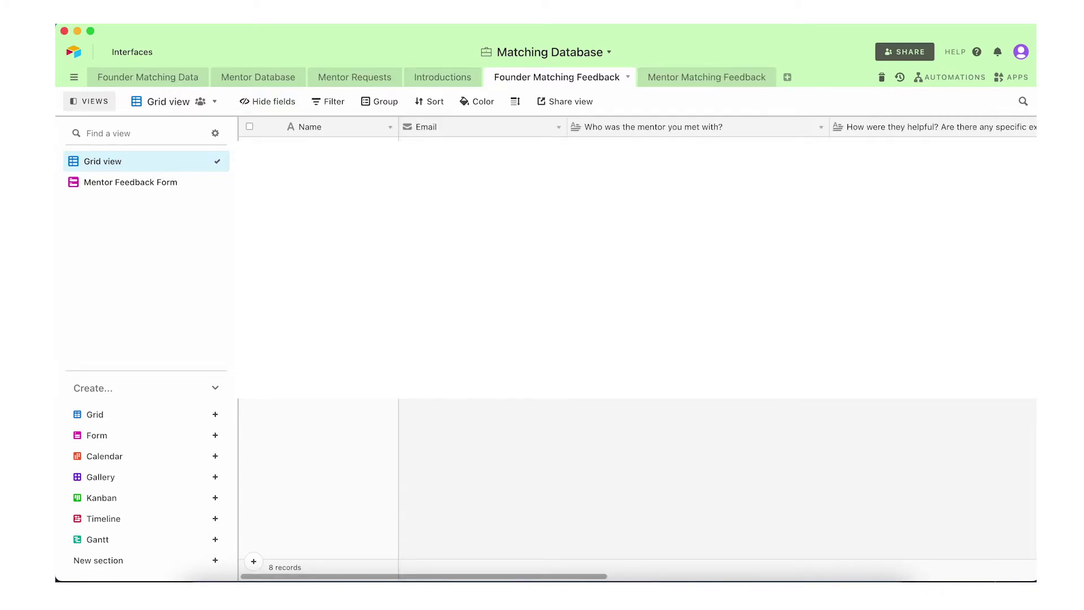
{"action": "scroll", "coordinate": [638, 265], "scroll_direction": "right", "scroll_amount": 9}
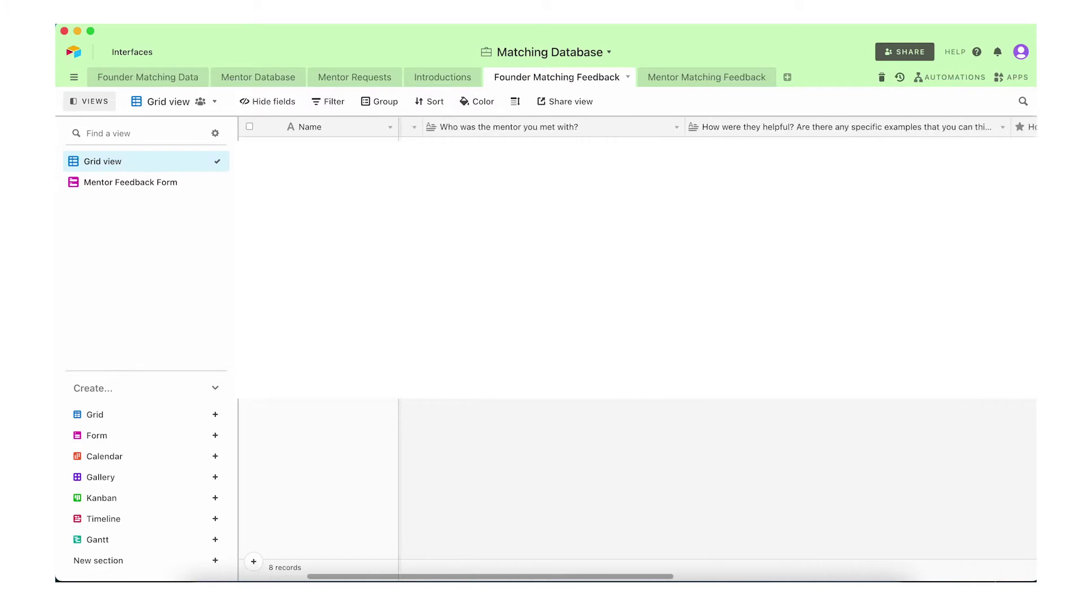
{"action": "scroll", "coordinate": [638, 266], "scroll_direction": "right", "scroll_amount": 2}
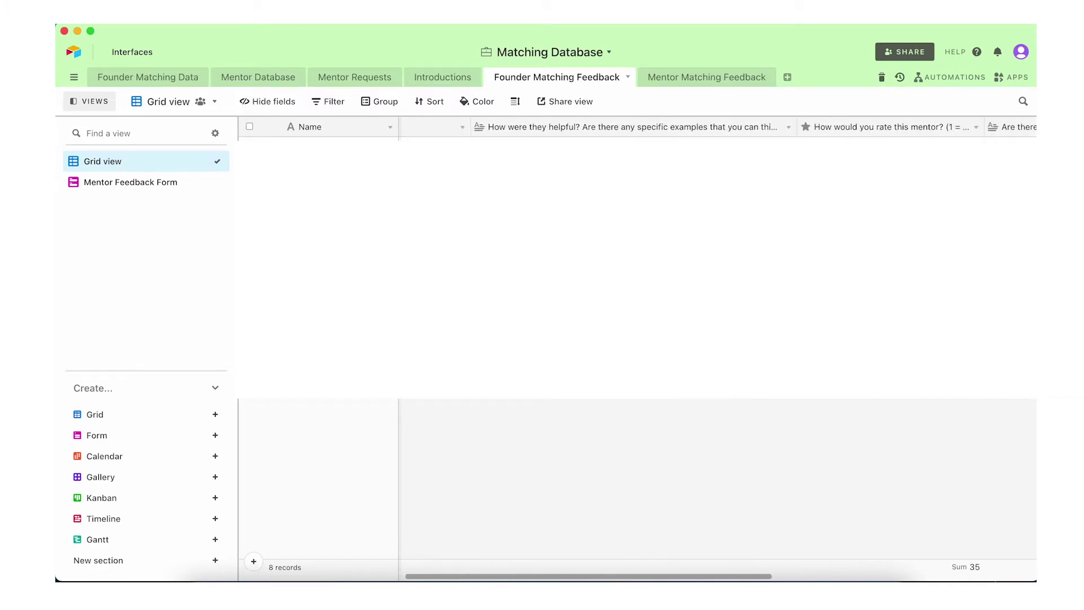
{"action": "scroll", "coordinate": [638, 226], "scroll_direction": "right", "scroll_amount": 3}
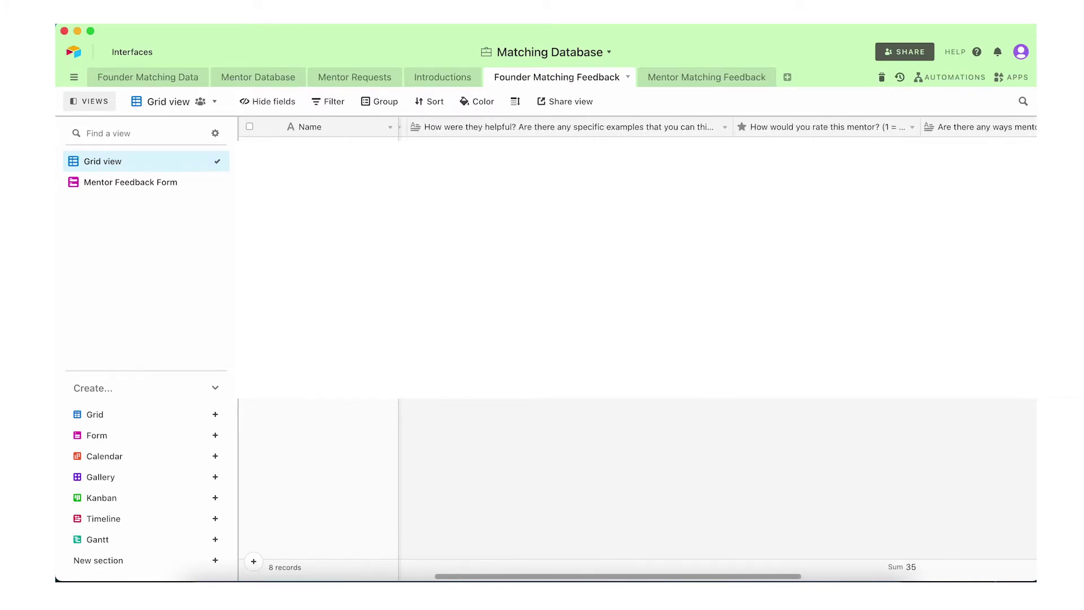
{"action": "left_click", "coordinate": [952, 80]}
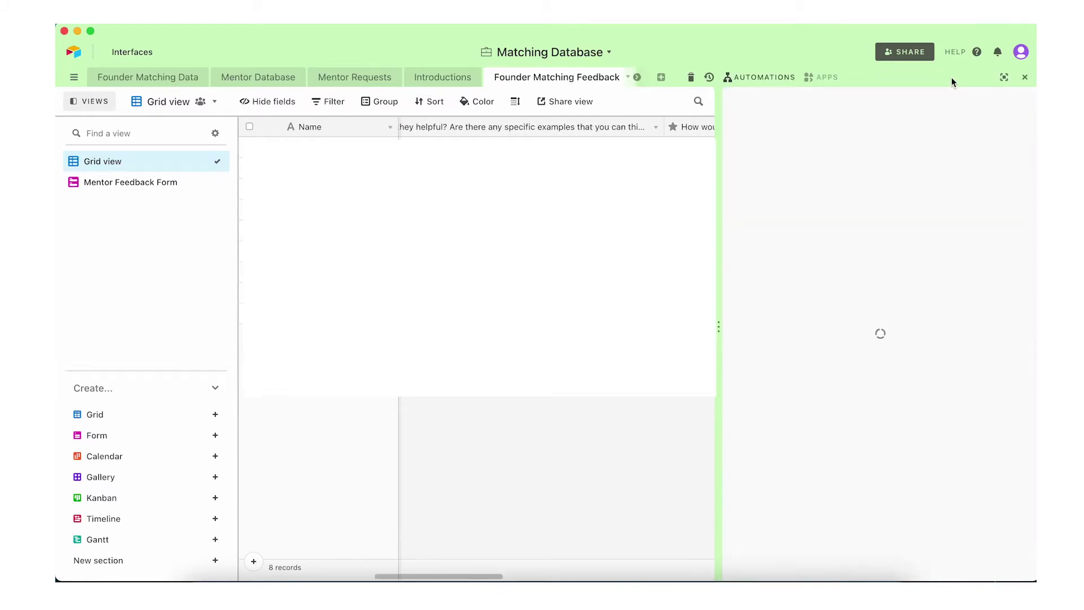
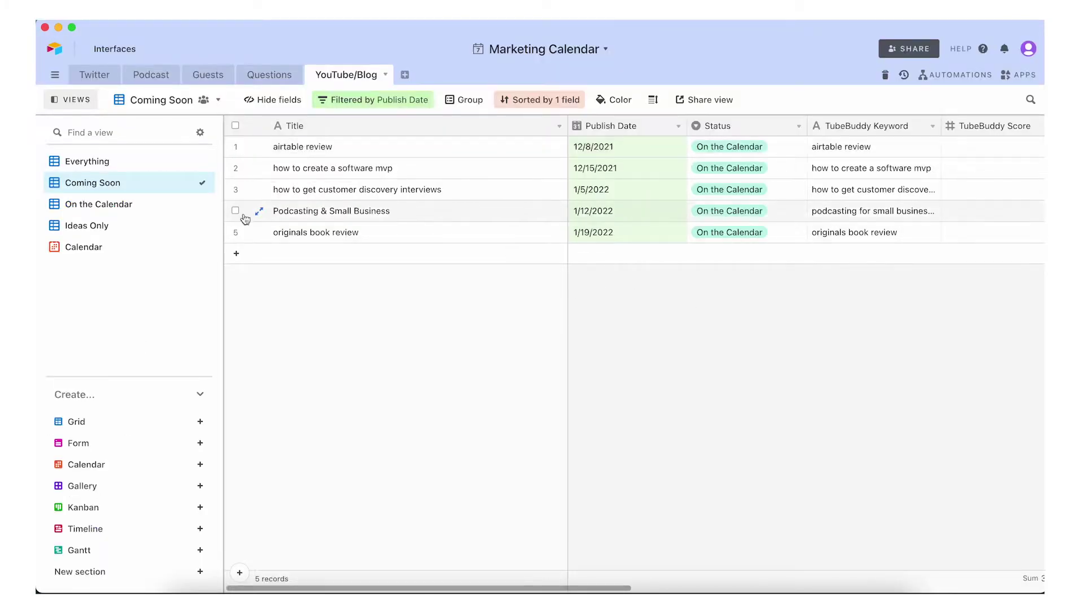
- Look through the Twitter table's All Tweets view and the Podcast, Guests and Questions tables of the Marketing Calendar base
{"action": "left_click", "coordinate": [94, 75]}
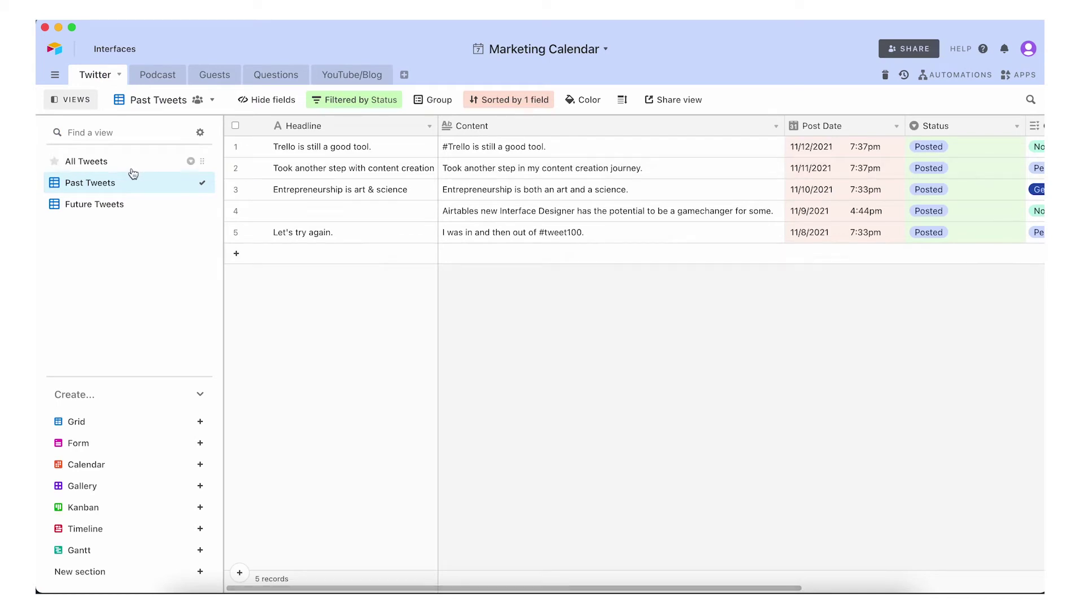
{"action": "left_click", "coordinate": [102, 160]}
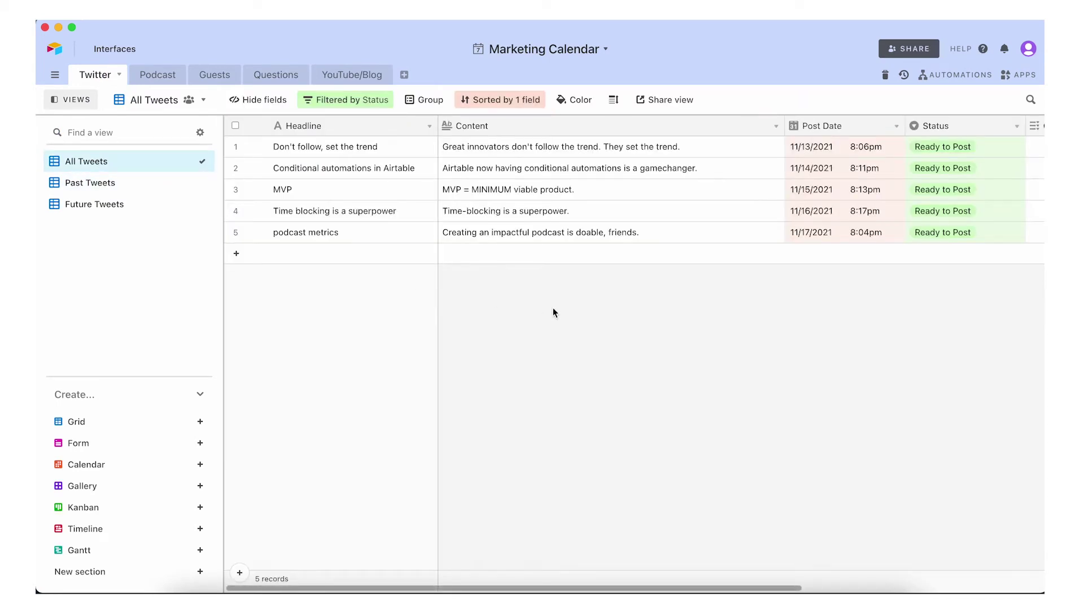
{"action": "left_click", "coordinate": [150, 79]}
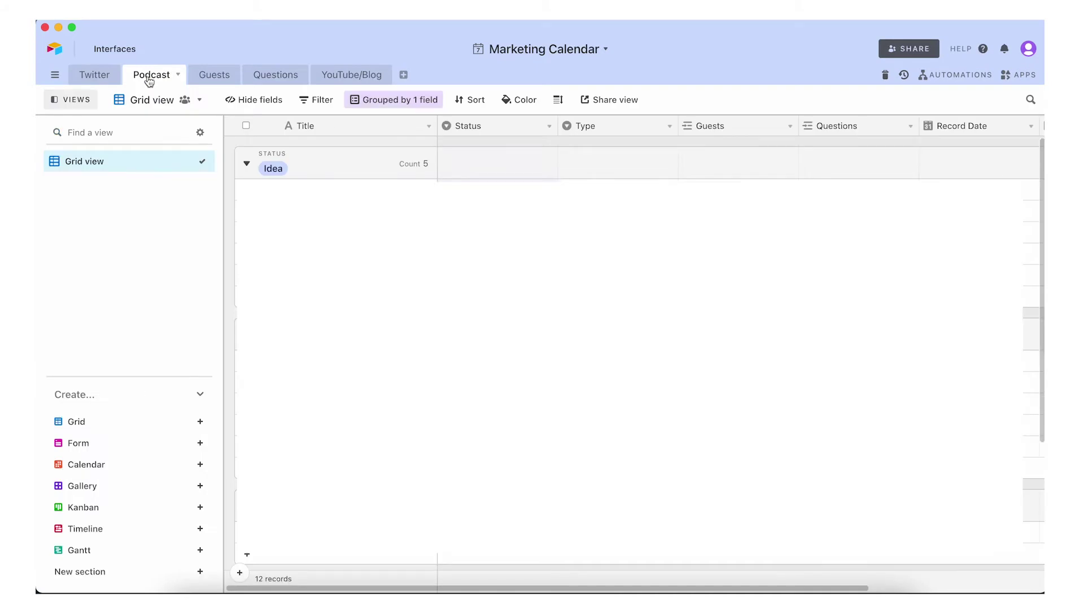
{"action": "left_click", "coordinate": [204, 74]}
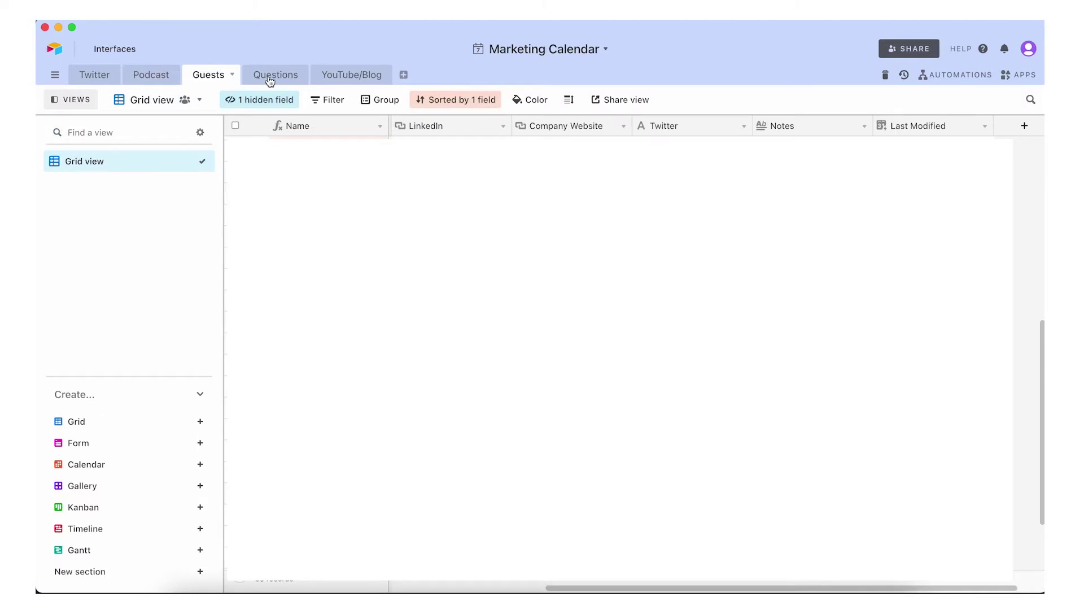
{"action": "scroll", "coordinate": [621, 339], "scroll_direction": "left", "scroll_amount": 10}
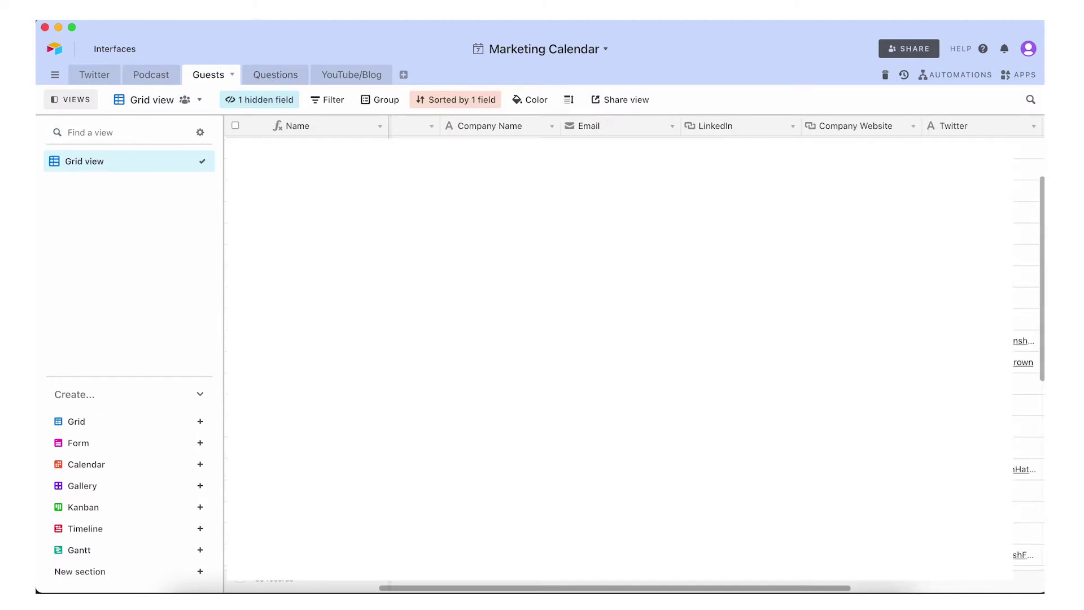
{"action": "scroll", "coordinate": [621, 339], "scroll_direction": "up", "scroll_amount": 2}
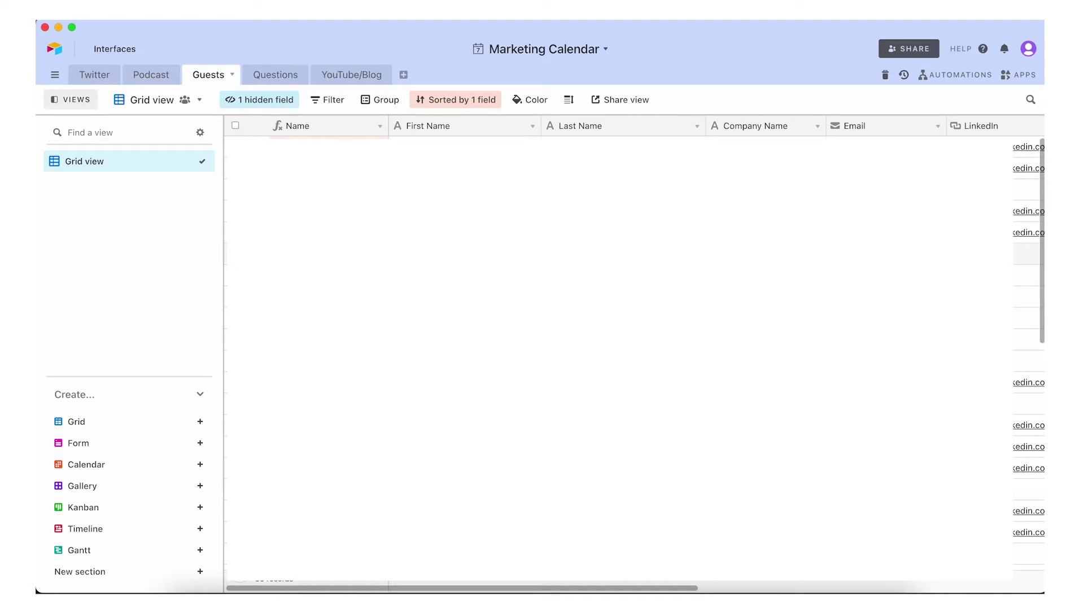
{"action": "left_click", "coordinate": [286, 79]}
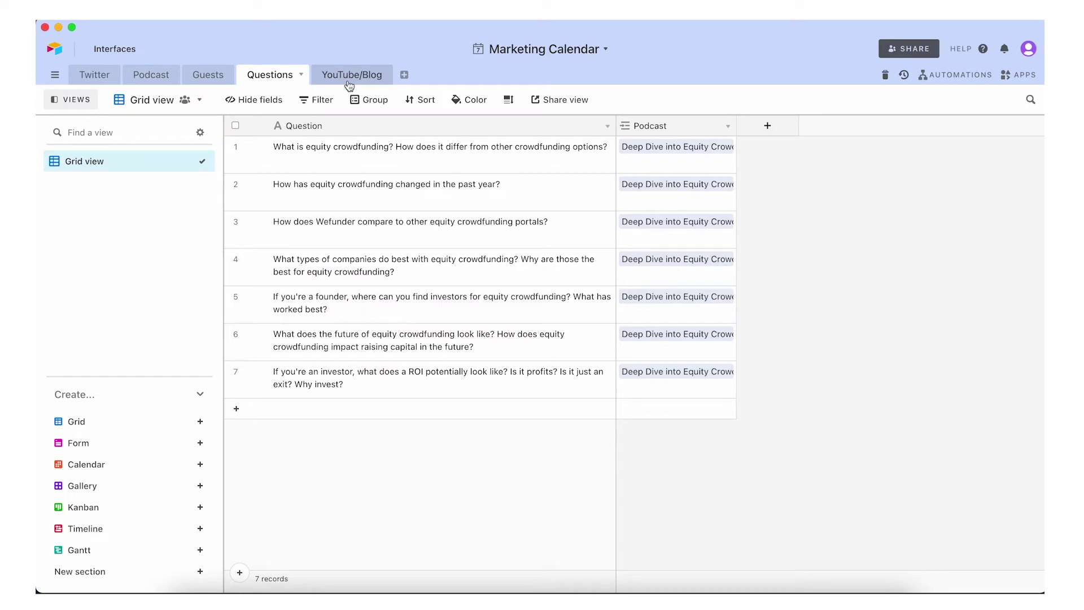
- Look at the YouTube/Blog table's Coming Soon view, and review the fields of the Twitter table's All Tweets view from Headline to Category
{"action": "left_click", "coordinate": [349, 79]}
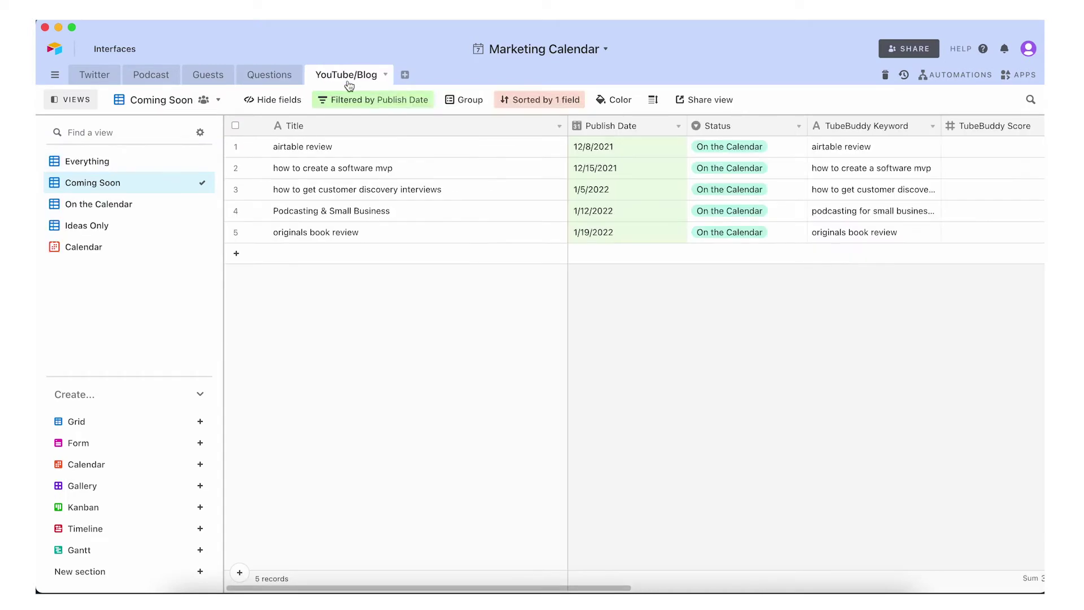
{"action": "left_click", "coordinate": [87, 79]}
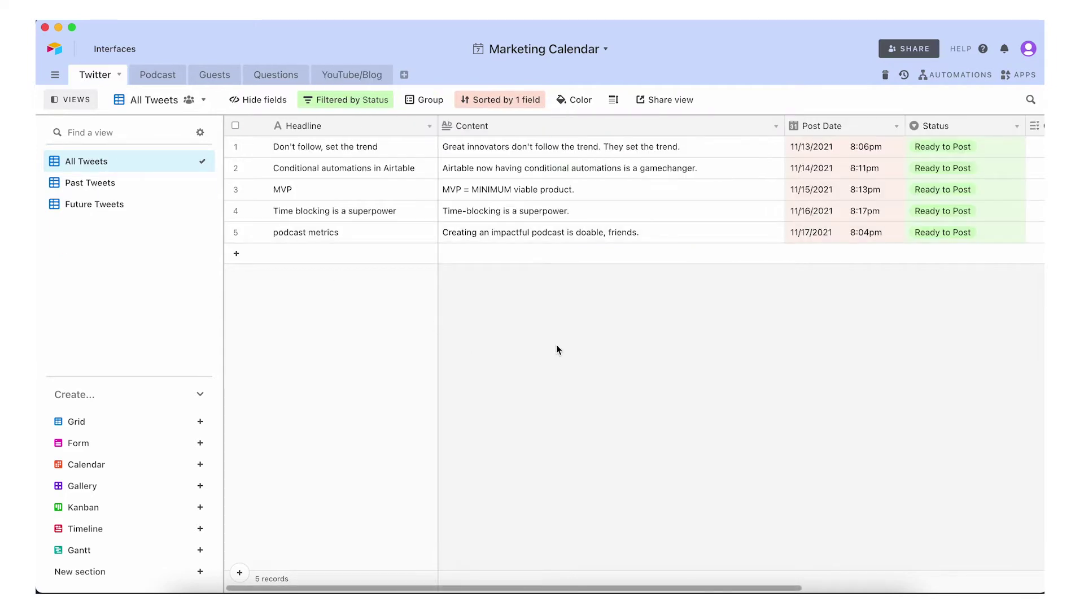
{"action": "scroll", "coordinate": [556, 349], "scroll_direction": "right", "scroll_amount": 8}
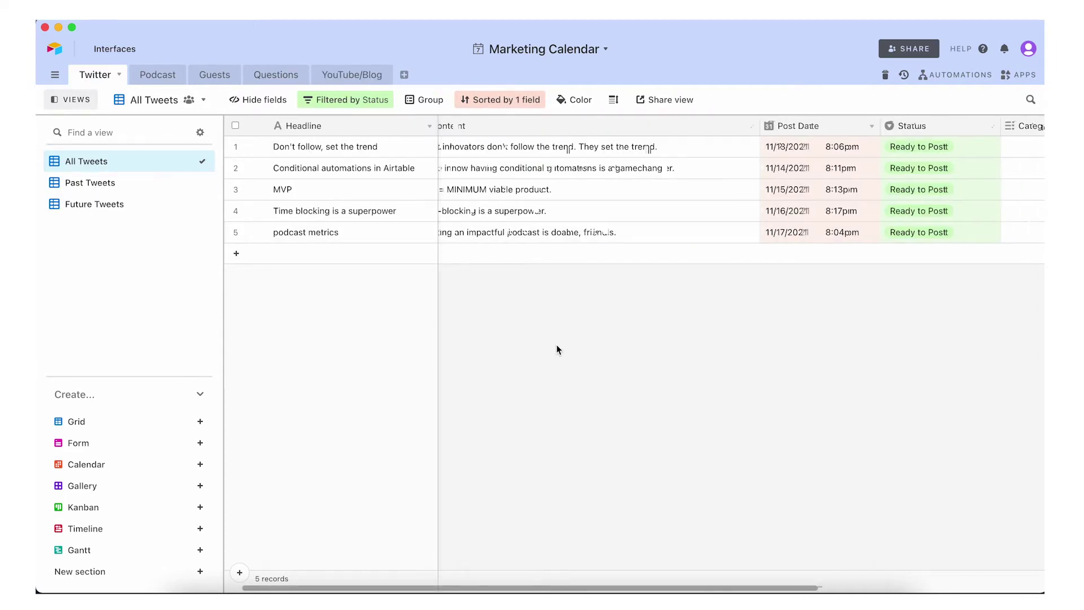
{"action": "scroll", "coordinate": [556, 348], "scroll_direction": "left", "scroll_amount": 8}
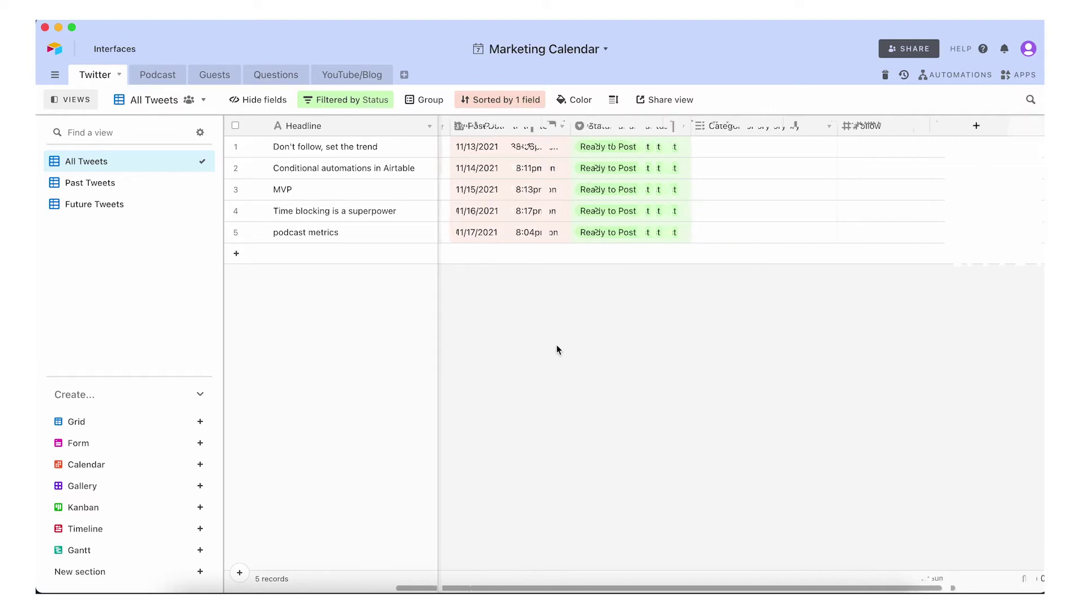
{"action": "scroll", "coordinate": [557, 350], "scroll_direction": "left", "scroll_amount": 1}
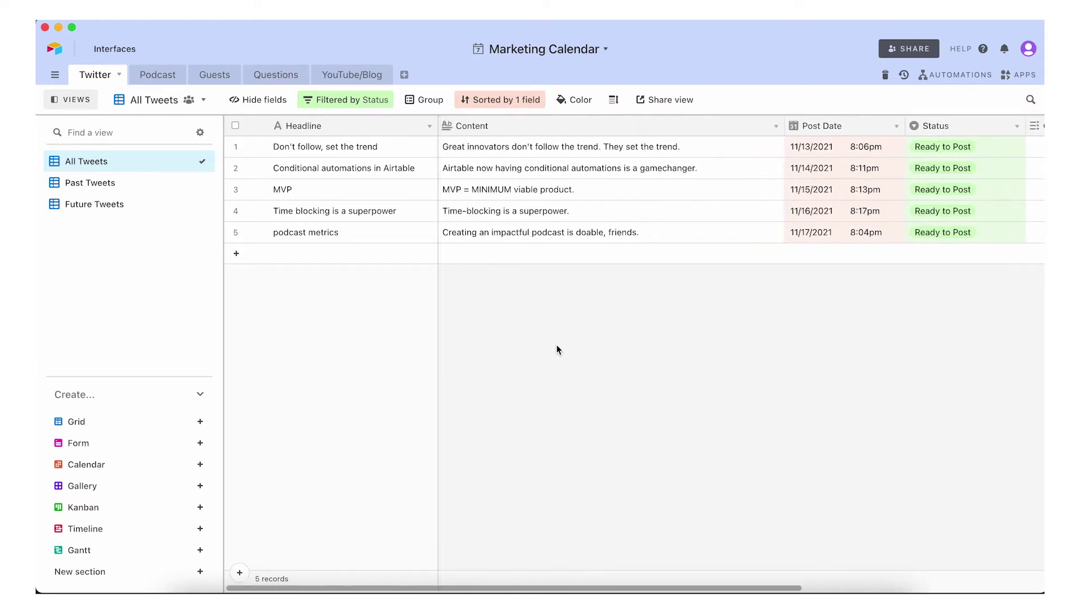
- Look through the grouped episodes in the Podcast table and the Guests table's fields from Name through to Last Modified
{"action": "left_click", "coordinate": [163, 76]}
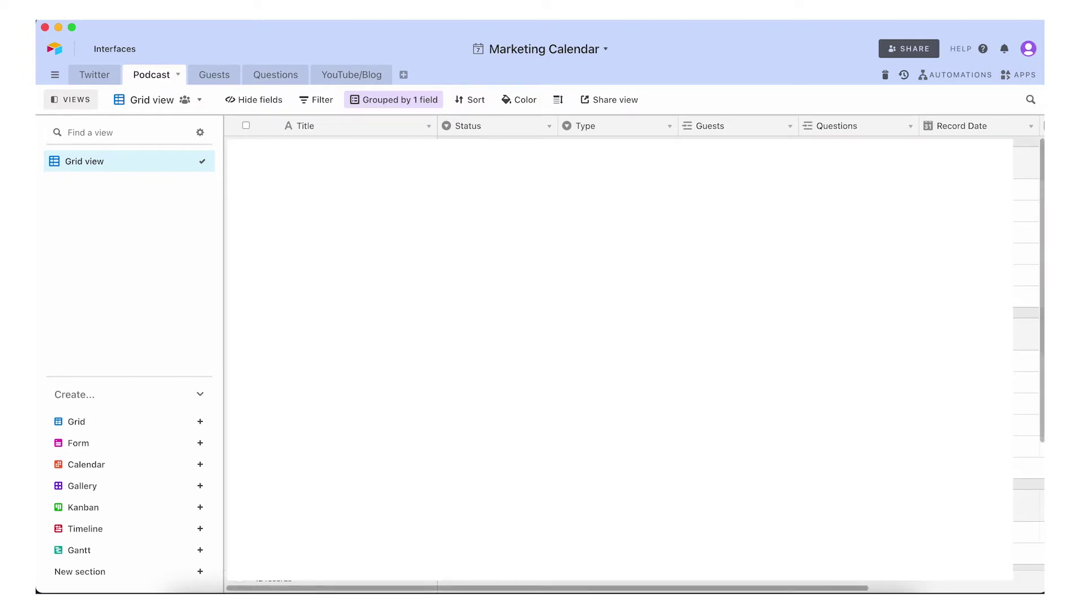
{"action": "scroll", "coordinate": [621, 350], "scroll_direction": "down", "scroll_amount": 10}
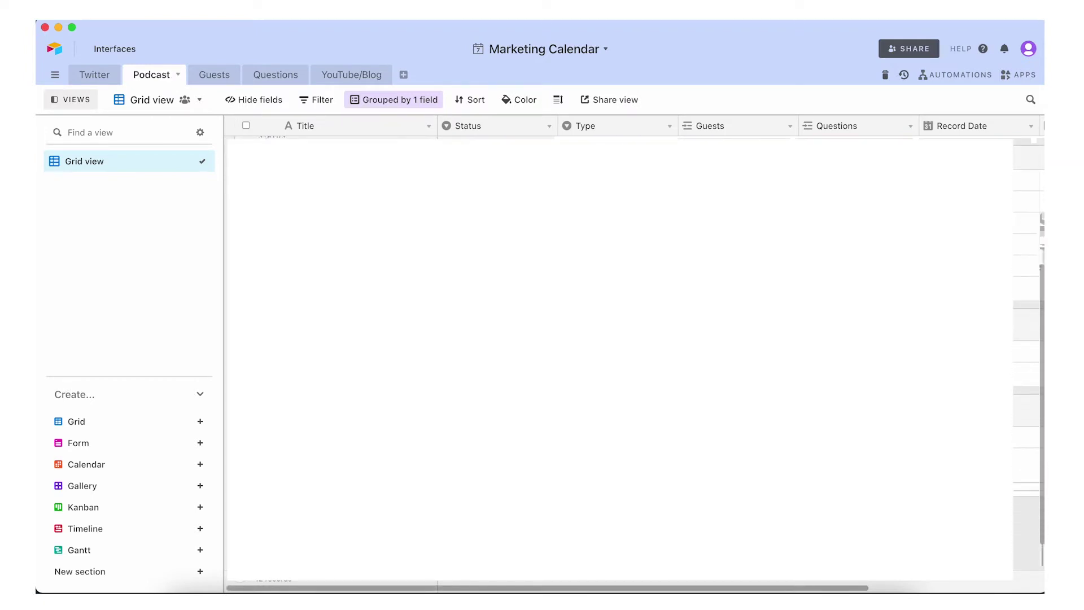
{"action": "scroll", "coordinate": [621, 350], "scroll_direction": "up", "scroll_amount": 10}
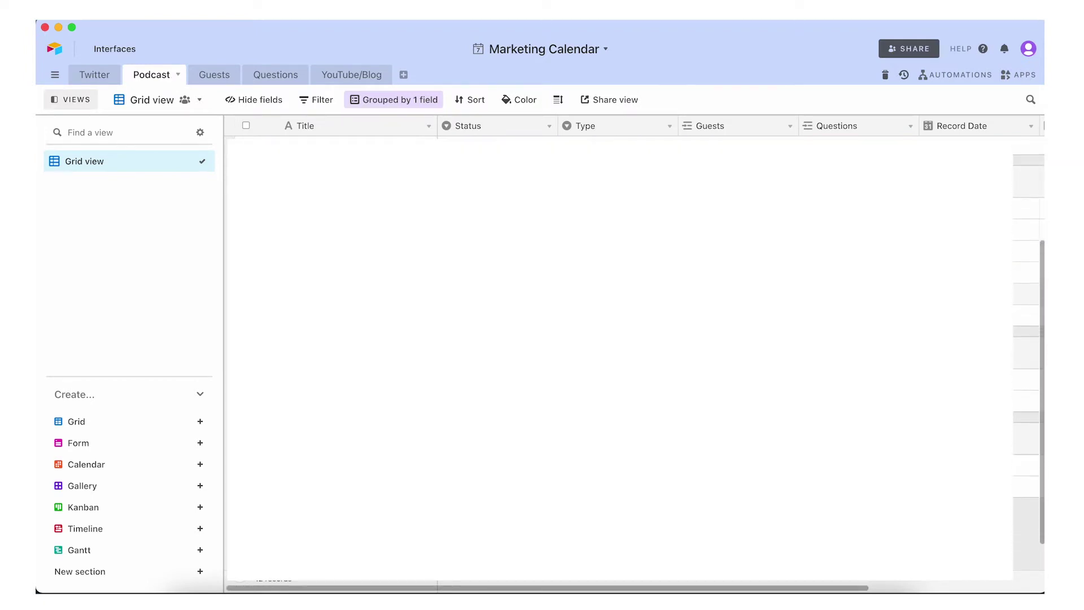
{"action": "left_click", "coordinate": [217, 80]}
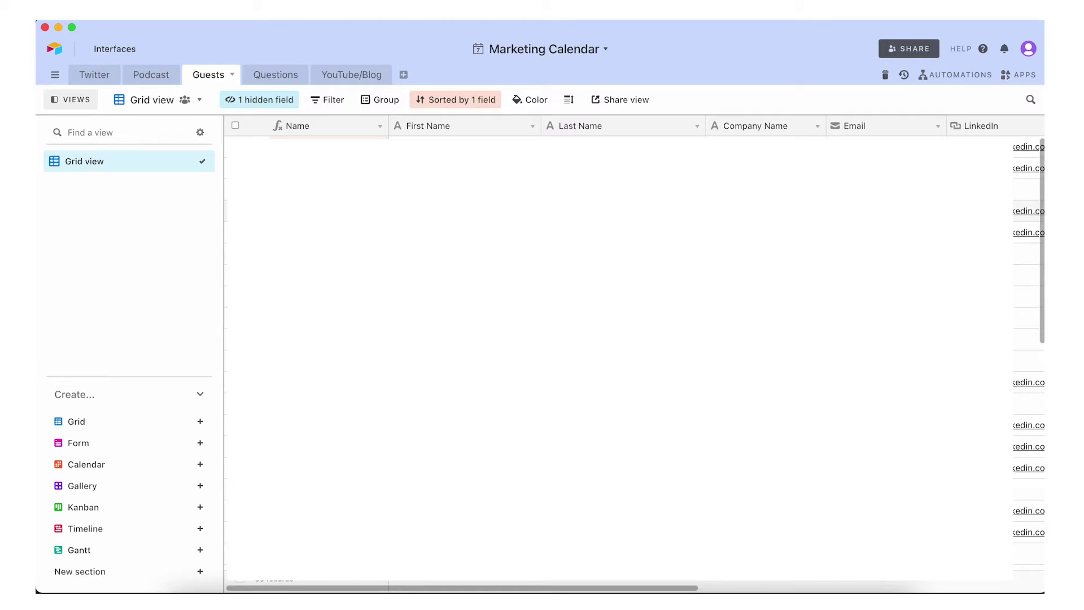
{"action": "scroll", "coordinate": [632, 356], "scroll_direction": "right", "scroll_amount": 10}
{"action": "scroll", "coordinate": [632, 356], "scroll_direction": "right", "scroll_amount": 10}
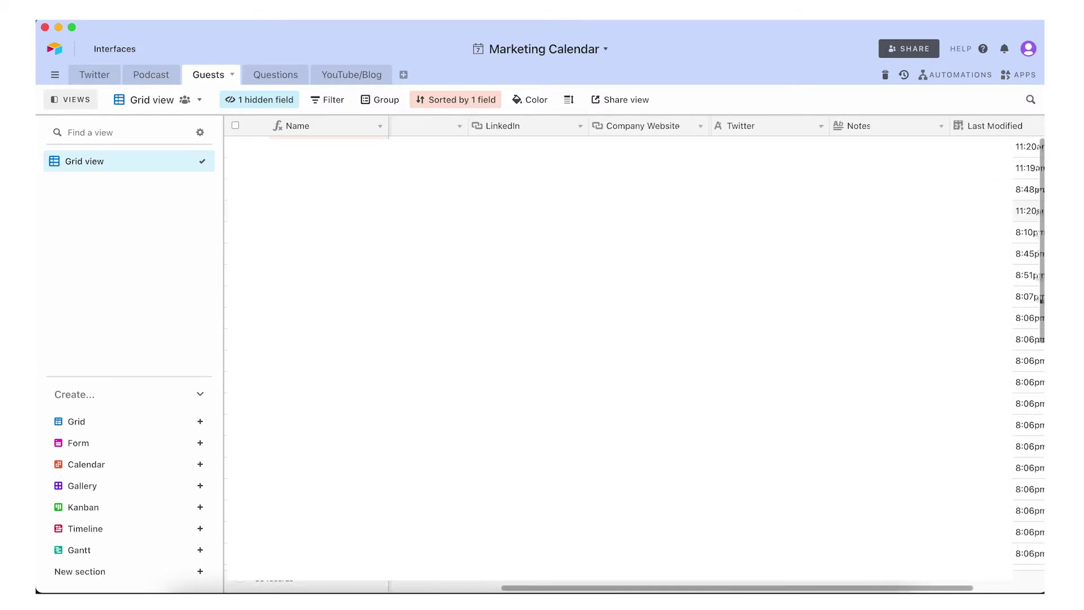
{"action": "scroll", "coordinate": [633, 355], "scroll_direction": "right", "scroll_amount": 5}
{"action": "scroll", "coordinate": [632, 356], "scroll_direction": "left", "scroll_amount": 15}
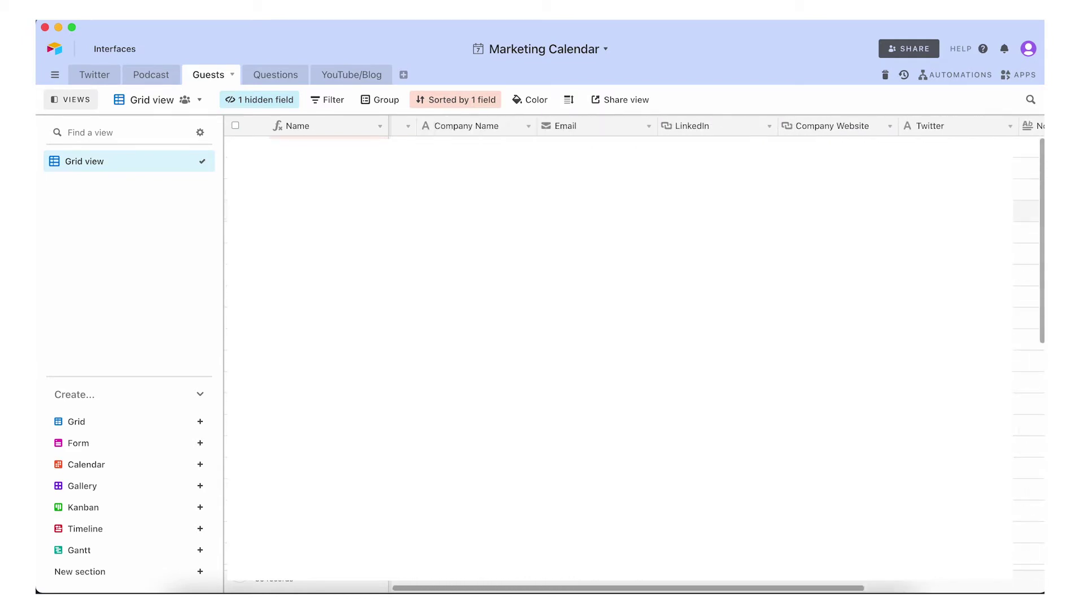
- Widen the linked Podcast field in the Questions table's Grid view
{"action": "left_click", "coordinate": [276, 74]}
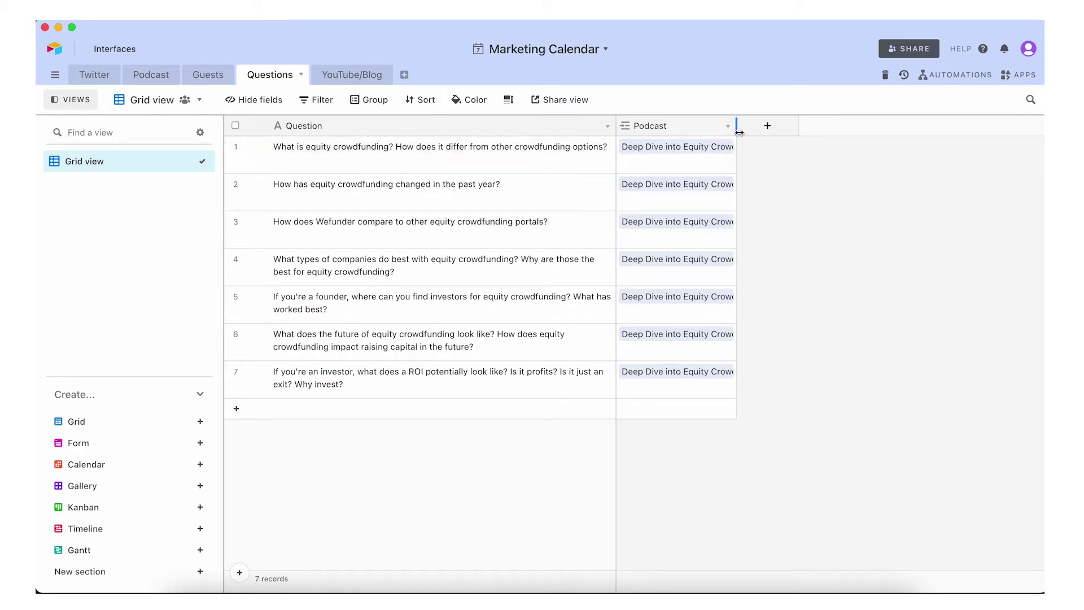
{"action": "left_click_drag", "start_coordinate": [736, 125], "coordinate": [825, 125]}
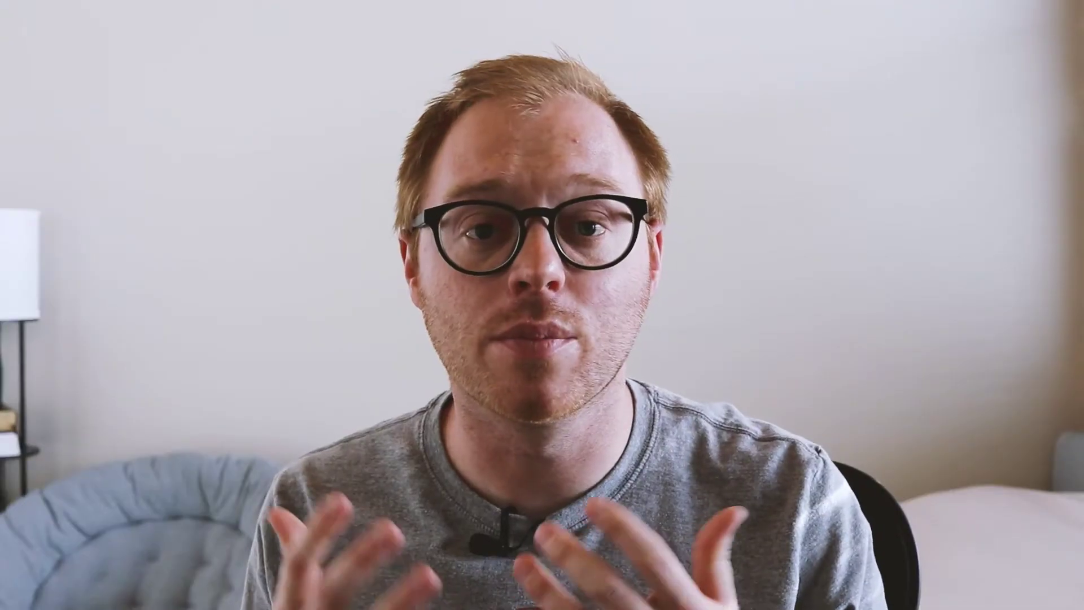